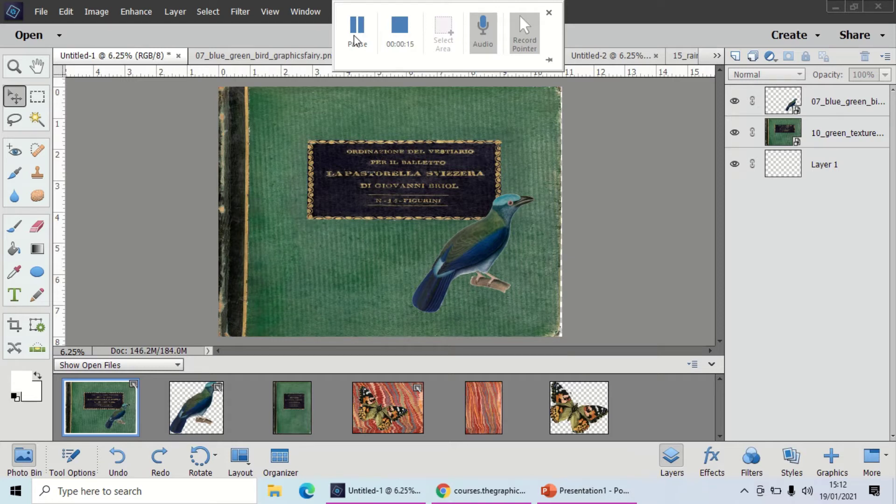
- Try the Exclusion blend mode on the green textured book cover layer and undo the blending change
{"action": "left_click", "coordinate": [841, 98]}
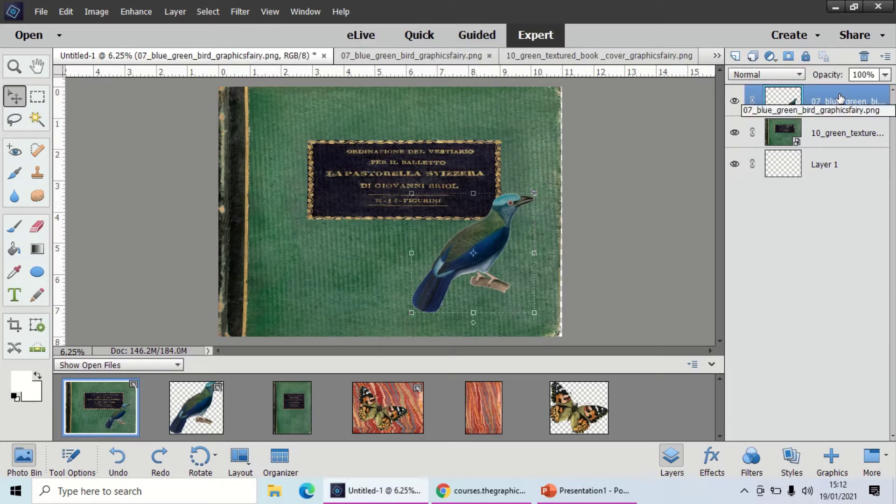
{"action": "left_click", "coordinate": [836, 134]}
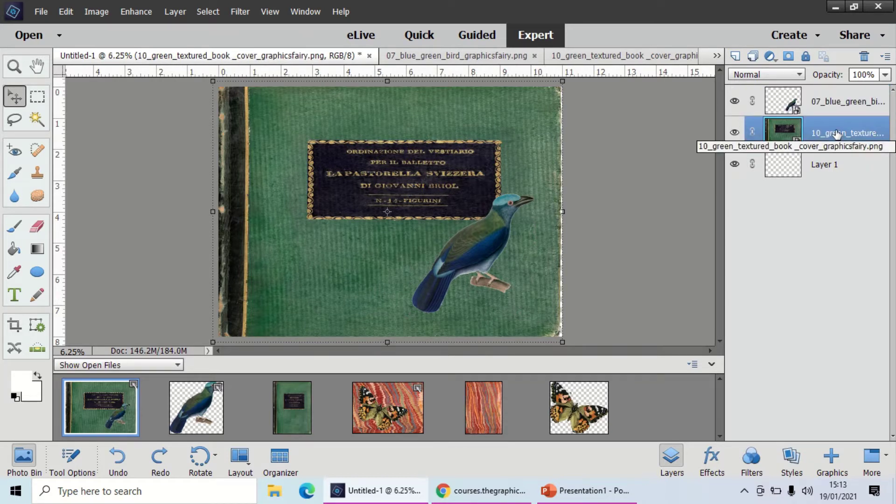
{"action": "left_click", "coordinate": [784, 75]}
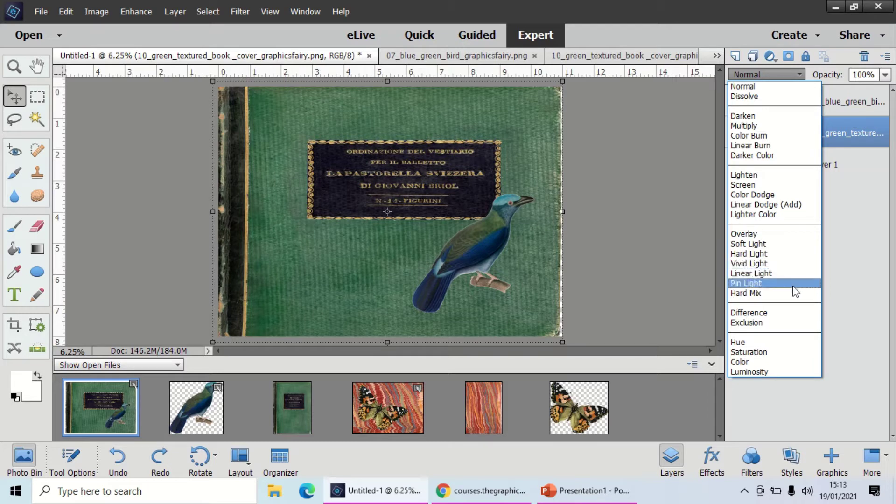
{"action": "left_click", "coordinate": [783, 329]}
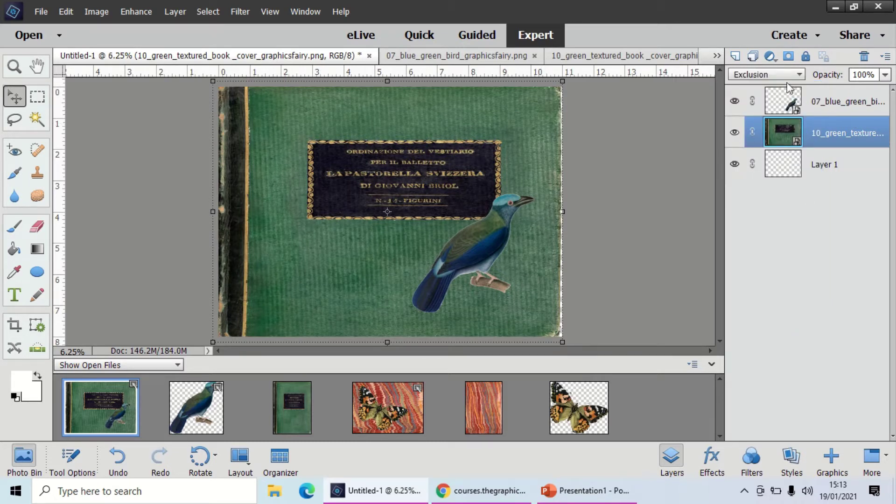
{"action": "left_click", "coordinate": [66, 12]}
{"action": "left_click", "coordinate": [84, 19]}
- Select the blue-green bird layer and look through its available blend modes without applying one
{"action": "left_click", "coordinate": [848, 101]}
{"action": "left_click", "coordinate": [742, 75]}
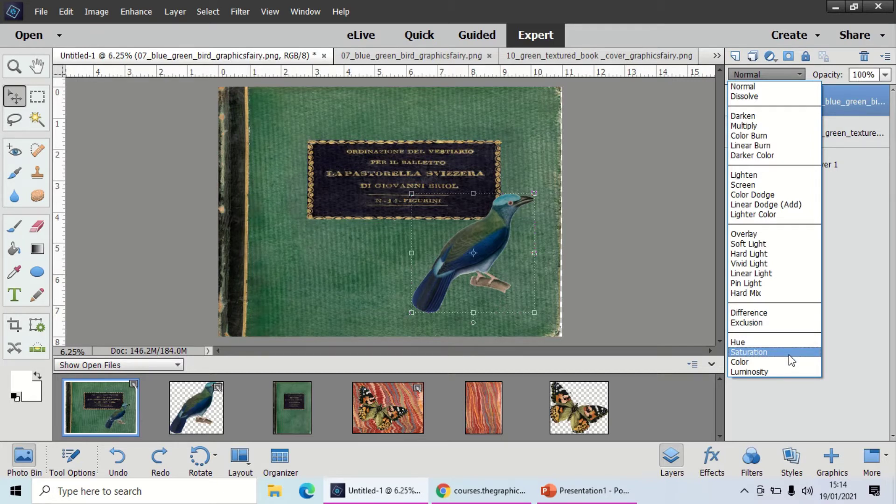
{"action": "left_click", "coordinate": [641, 257]}
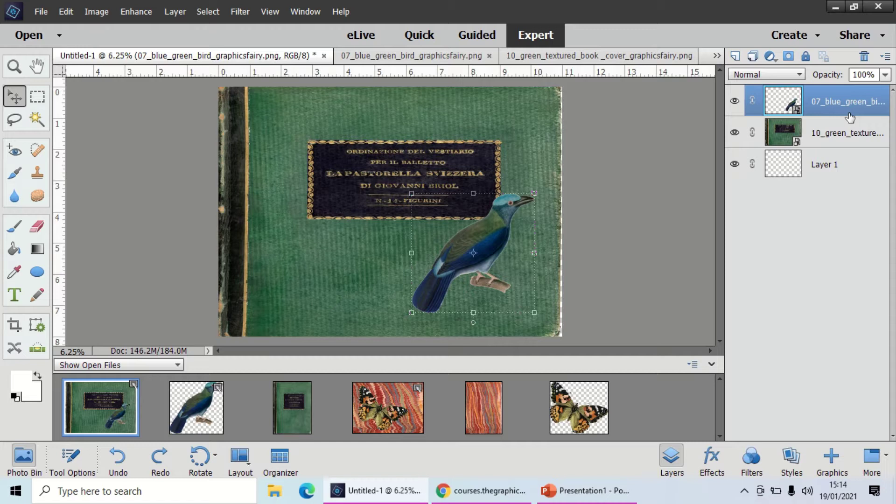
- Try the Dissolve blend mode on the green textured book cover layer and undo the blending change
{"action": "left_click", "coordinate": [850, 133]}
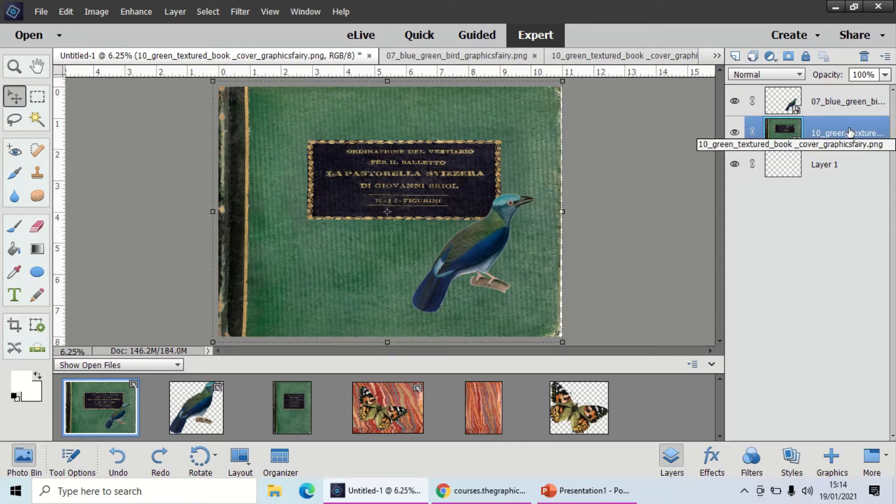
{"action": "left_click", "coordinate": [794, 77]}
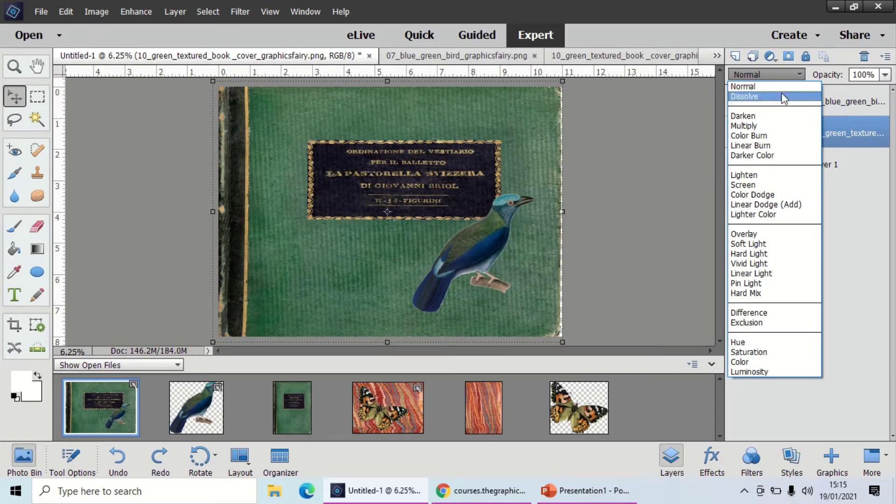
{"action": "left_click", "coordinate": [780, 96]}
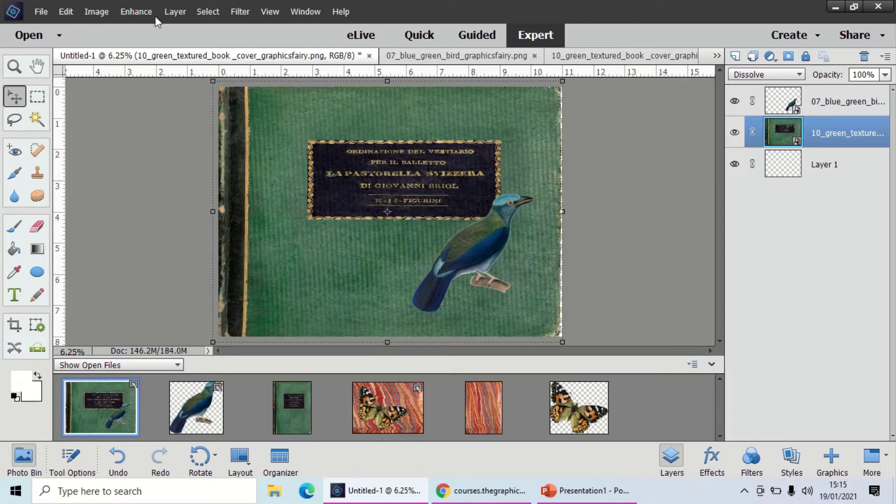
{"action": "left_click", "coordinate": [70, 15]}
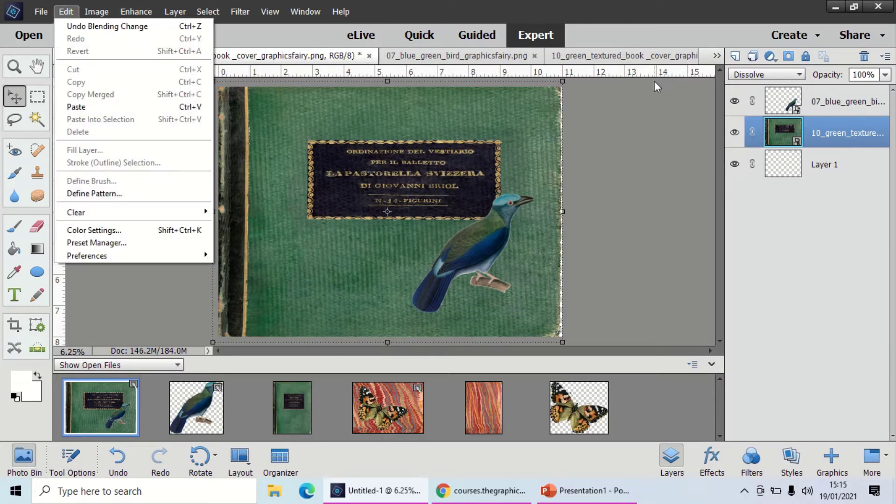
{"action": "left_click", "coordinate": [187, 27]}
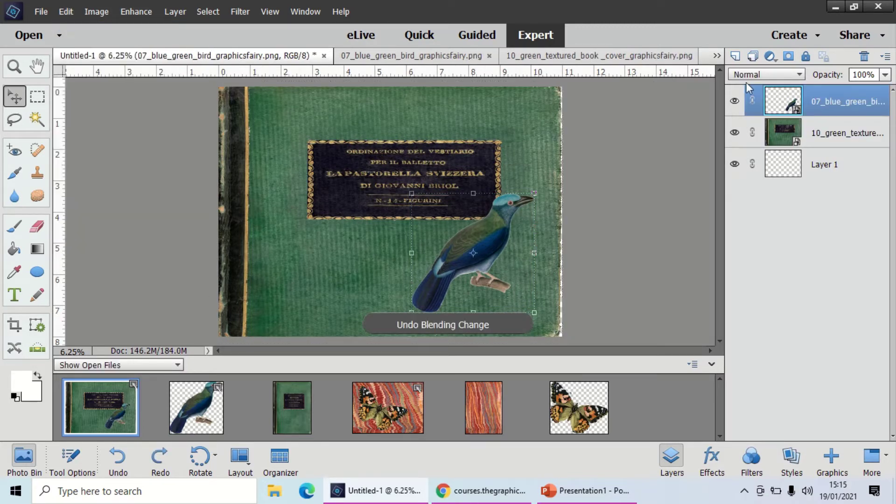
- Try the Darken blend mode on the bird layer, moving the bird below the title label to test it, and undo the changes
{"action": "left_click", "coordinate": [779, 75]}
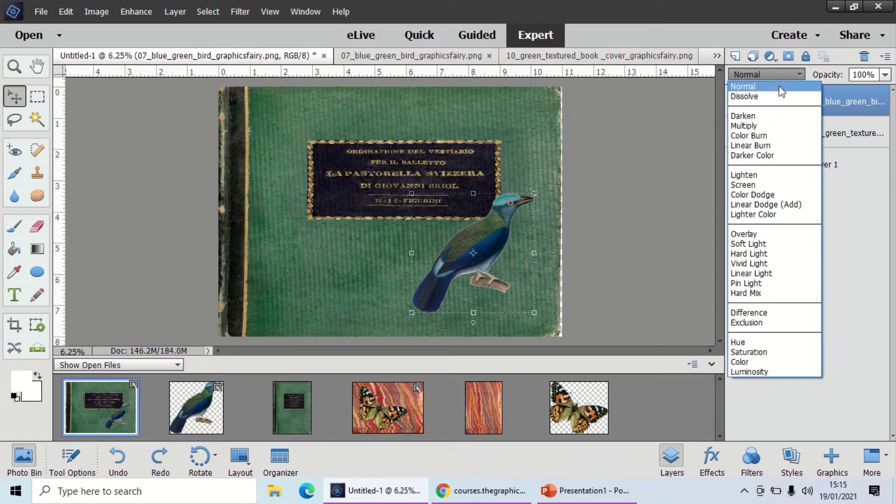
{"action": "left_click", "coordinate": [770, 115]}
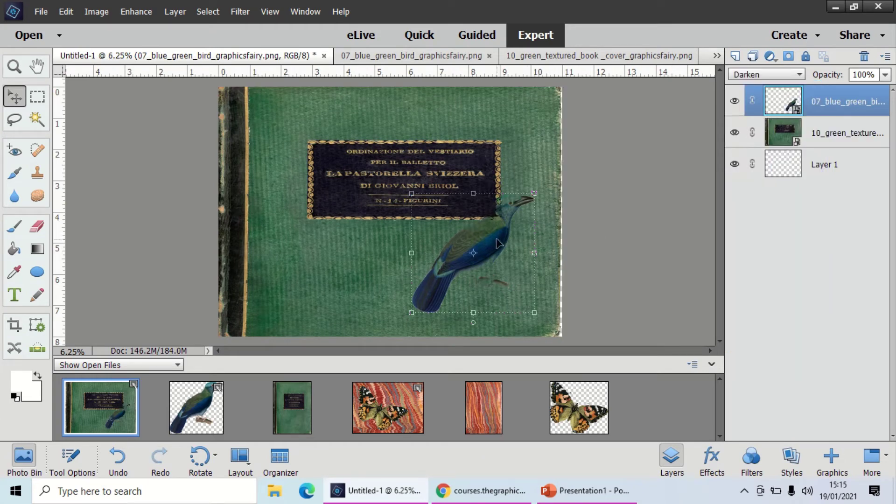
{"action": "mouse_move", "coordinate": [496, 244]}
{"action": "left_mouse_down"}
{"action": "mouse_move", "coordinate": [486, 263]}
{"action": "mouse_move", "coordinate": [494, 258]}
{"action": "left_mouse_up"}
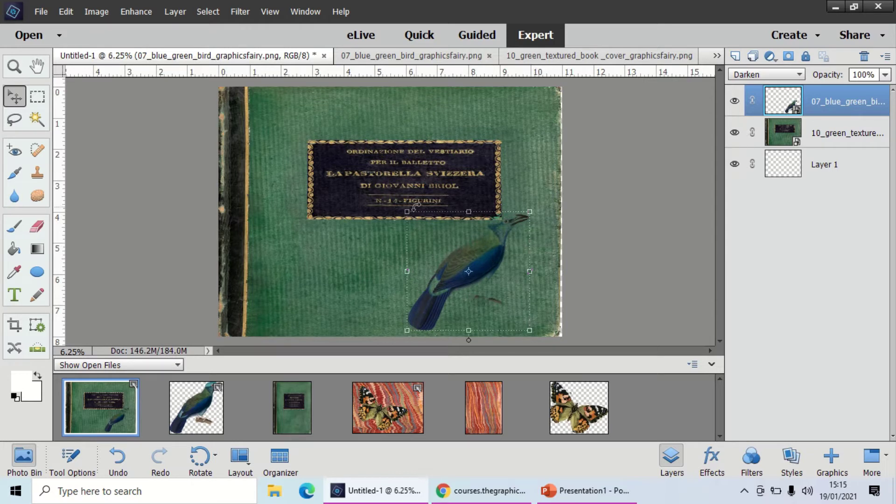
{"action": "left_click_drag", "start_coordinate": [517, 268], "coordinate": [364, 267]}
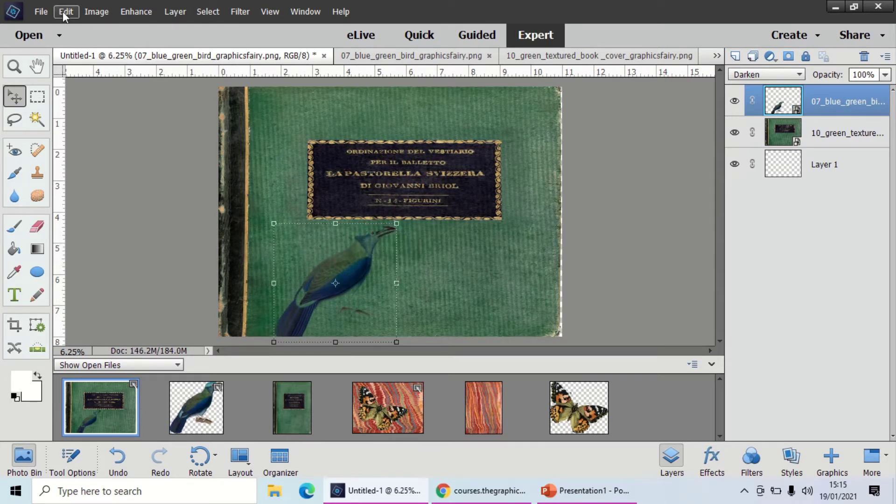
{"action": "key", "text": "ctrl+z"}
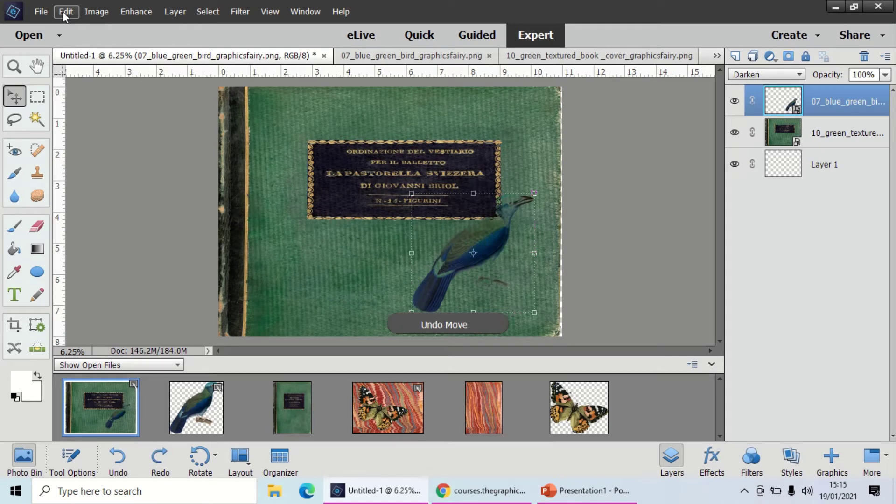
{"action": "key", "text": "ctrl+z"}
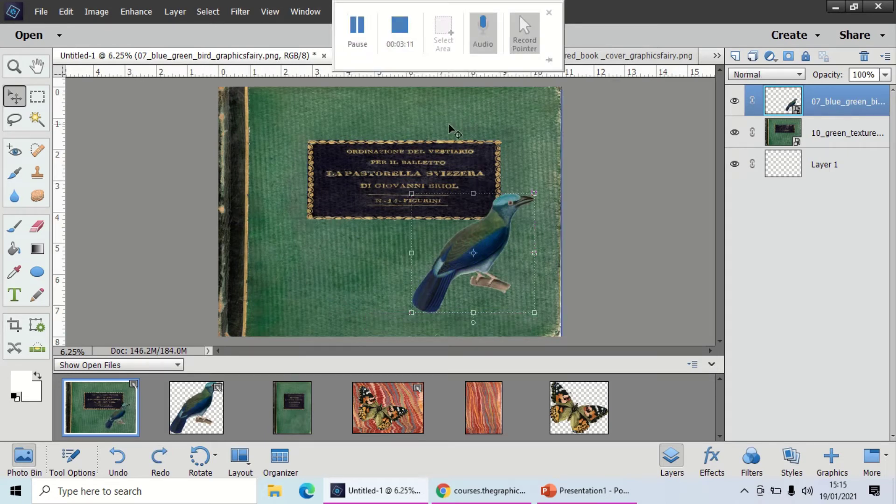
- Try the Multiply blend mode on the bird layer with the bird moved slightly lower on the cover, and undo both changes
{"action": "left_click", "coordinate": [750, 76]}
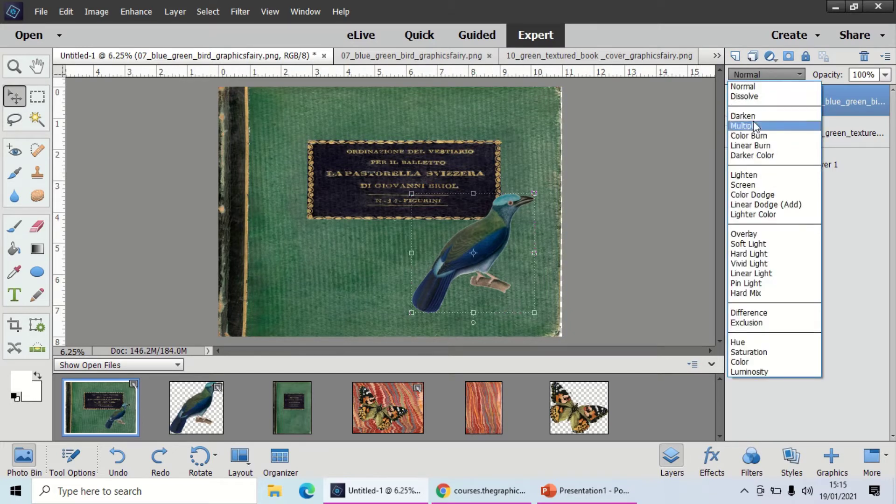
{"action": "left_click", "coordinate": [754, 123]}
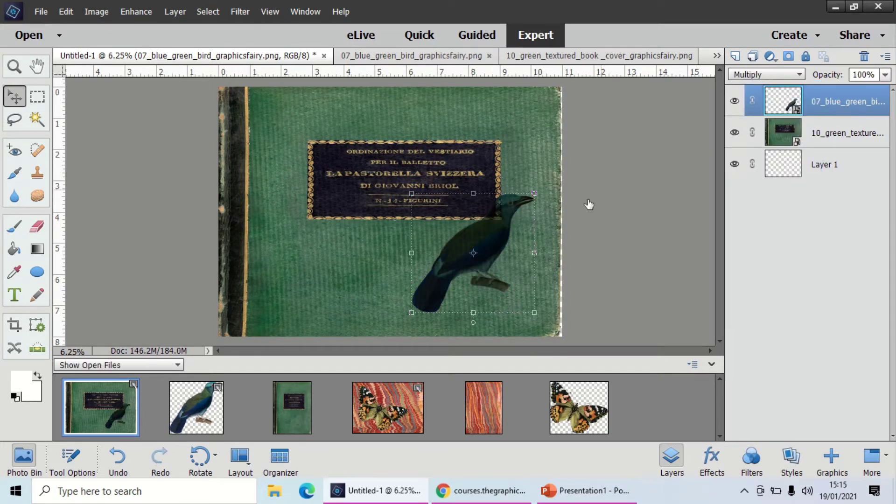
{"action": "left_click_drag", "start_coordinate": [495, 234], "coordinate": [503, 253]}
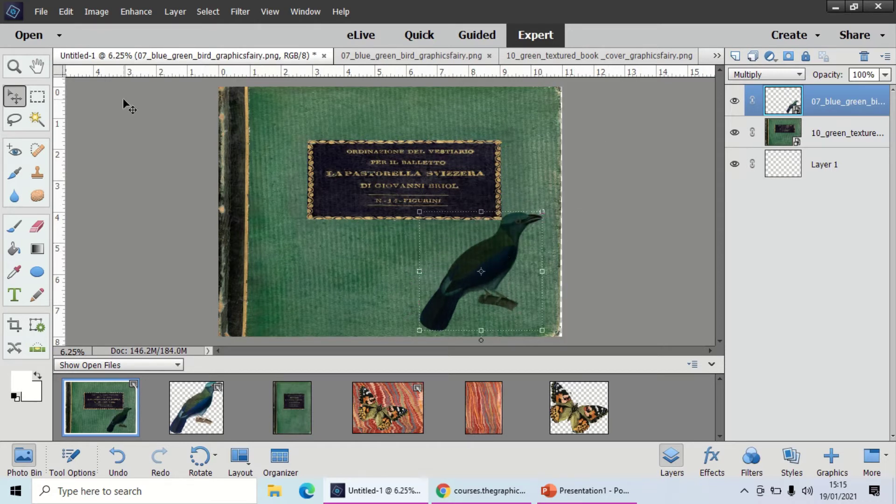
{"action": "key", "text": "ctrl+z"}
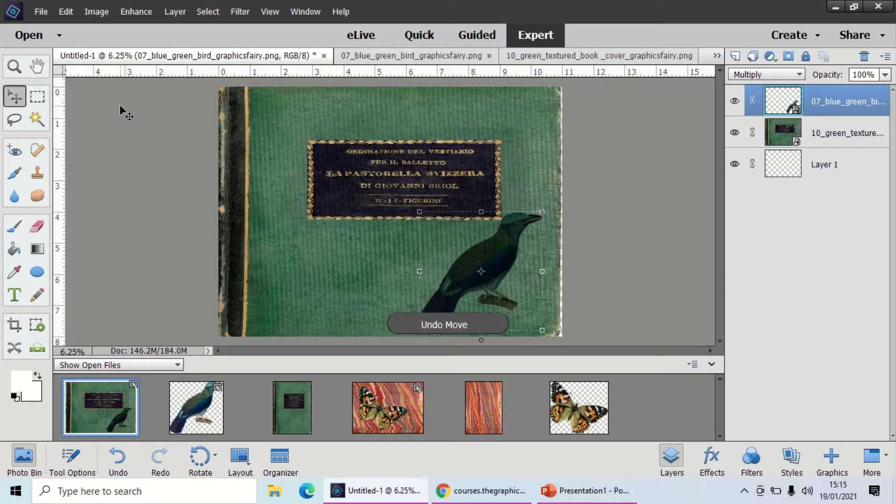
{"action": "key", "text": "ctrl+z"}
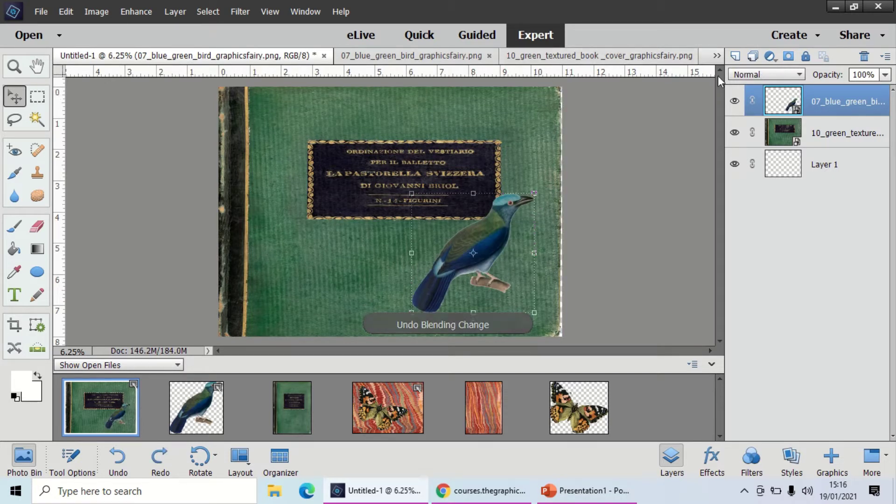
- Try the Color Burn blend mode on the bird layer with the bird moved toward the cover's right edge, and undo both changes
{"action": "left_click", "coordinate": [752, 74]}
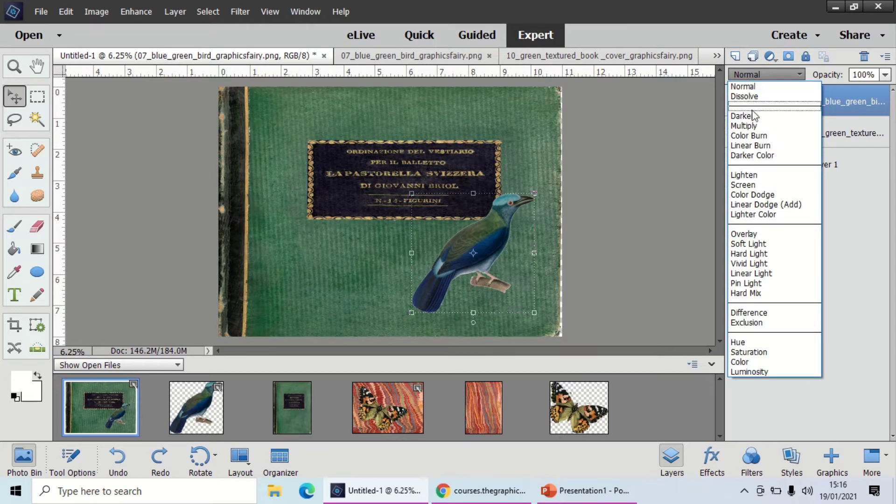
{"action": "left_click", "coordinate": [750, 135]}
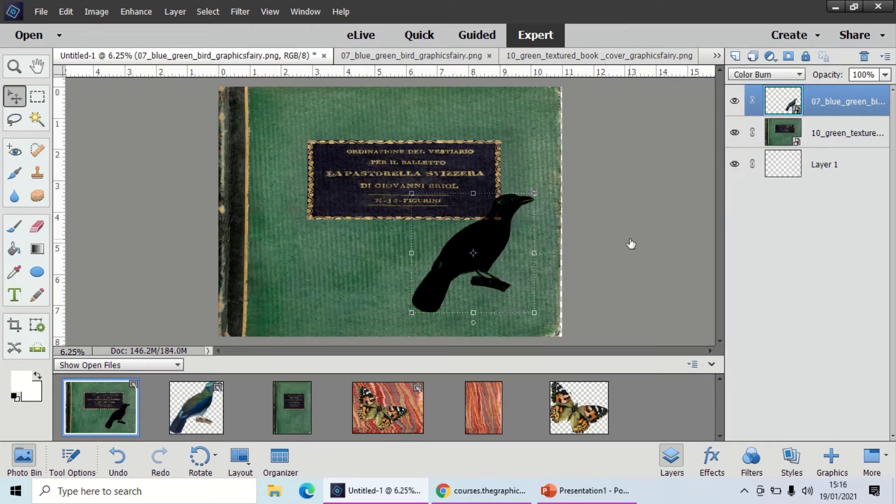
{"action": "left_click_drag", "start_coordinate": [506, 248], "coordinate": [527, 259]}
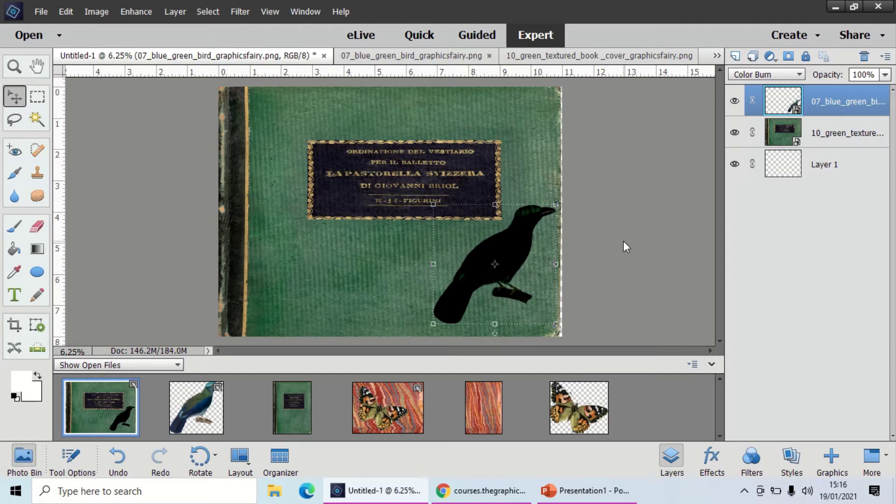
{"action": "key", "text": "ctrl+z"}
{"action": "key", "text": "ctrl+z"}
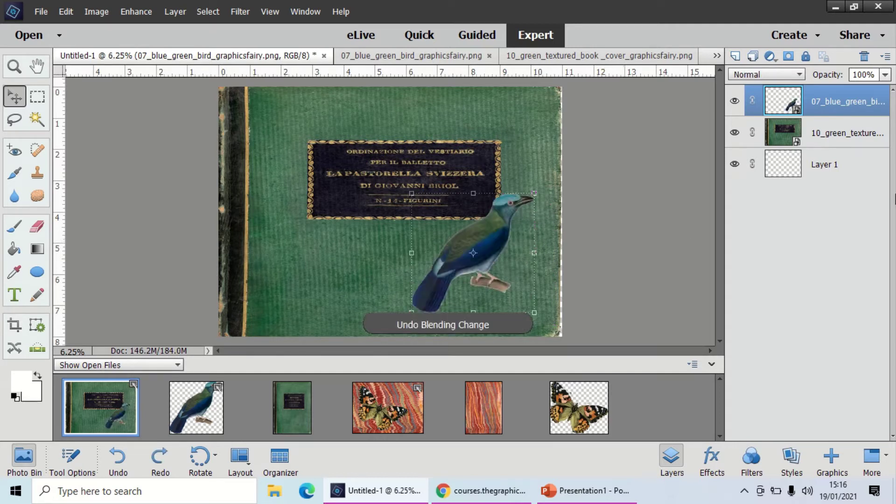
- Try the Darker Color blend mode on the bird layer and undo the blending change
{"action": "left_click", "coordinate": [766, 75]}
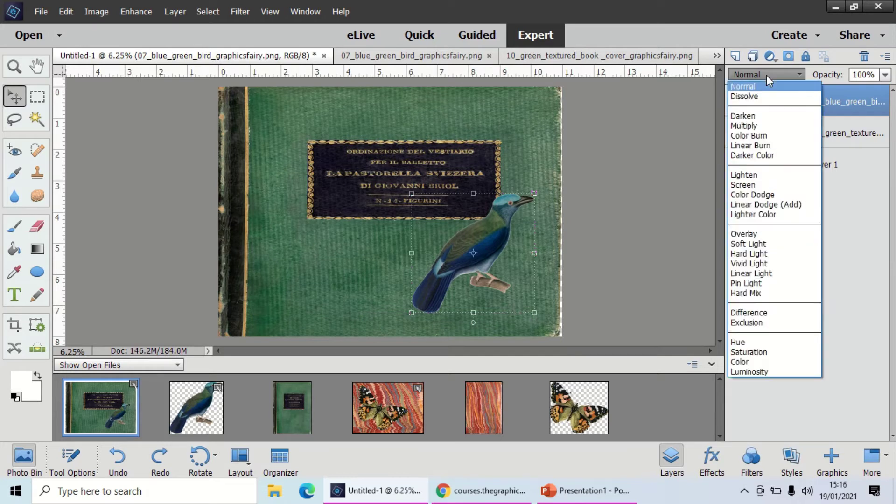
{"action": "left_click", "coordinate": [773, 155]}
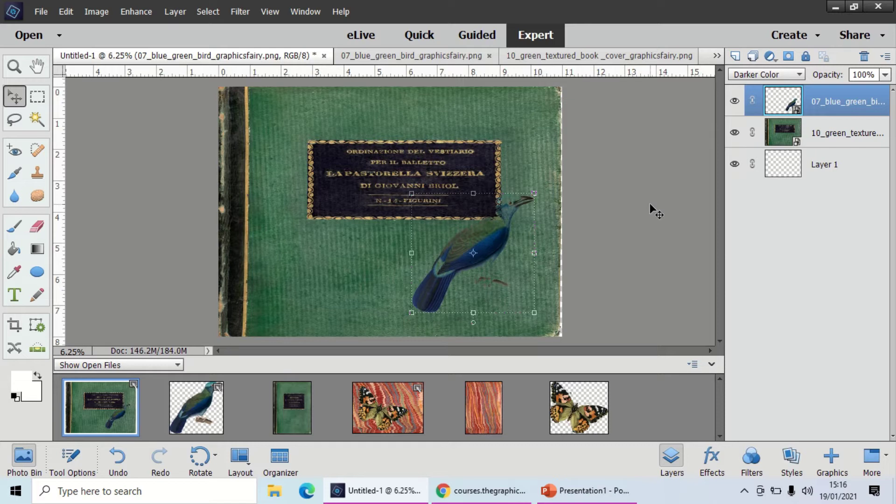
{"action": "key", "text": "ctrl+z"}
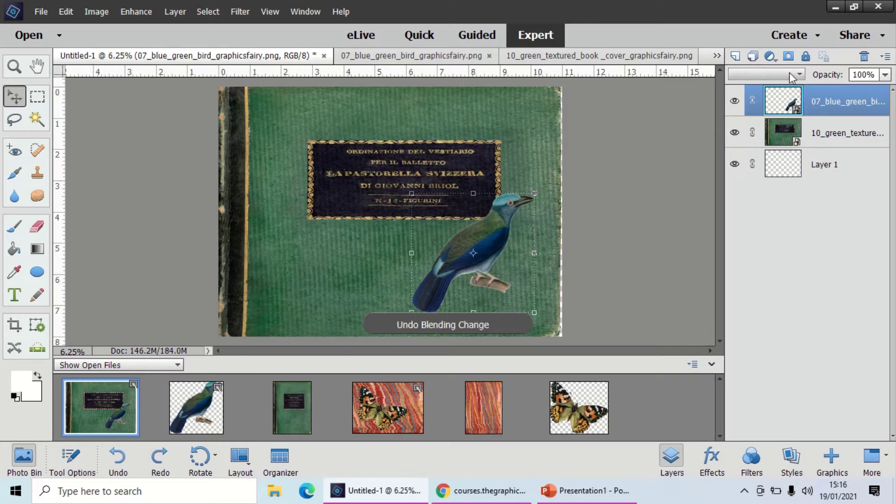
- Try the Lighten blend mode on the bird layer and undo the blending change
{"action": "left_click", "coordinate": [790, 75]}
{"action": "left_click", "coordinate": [778, 176]}
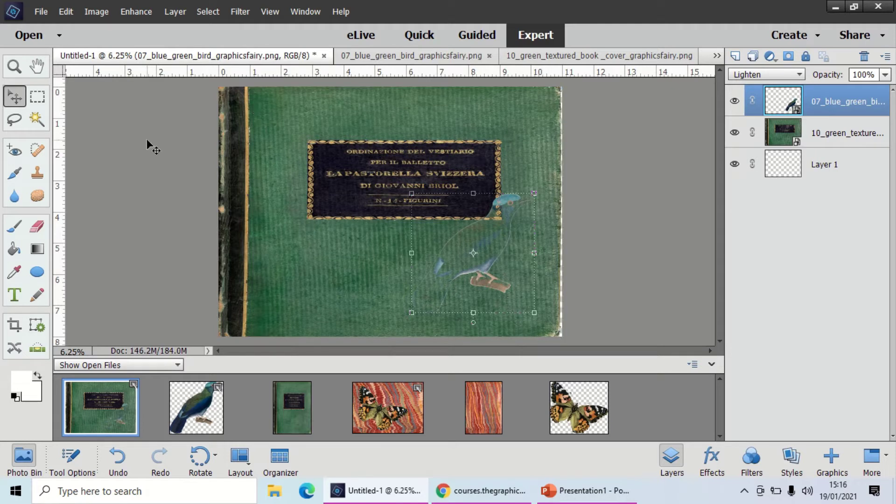
{"action": "key", "text": "ctrl+z"}
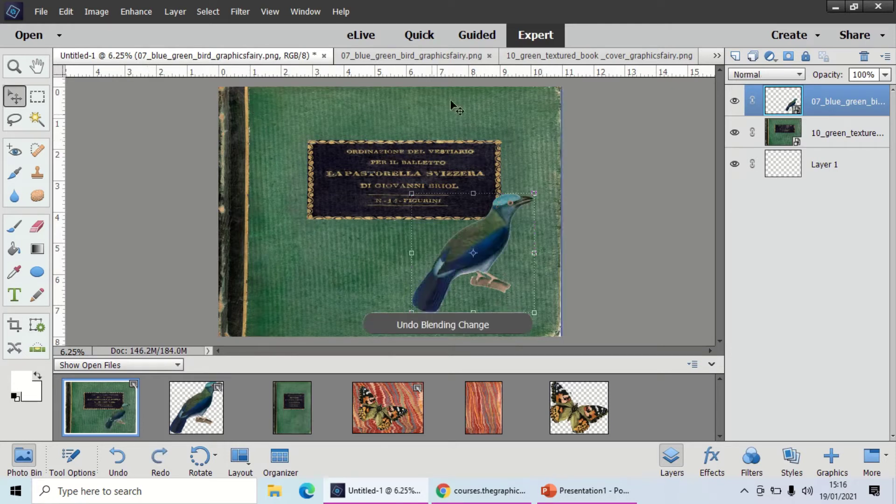
- Try the Screen blend mode on the bird layer and undo the blending change
{"action": "left_click", "coordinate": [748, 76]}
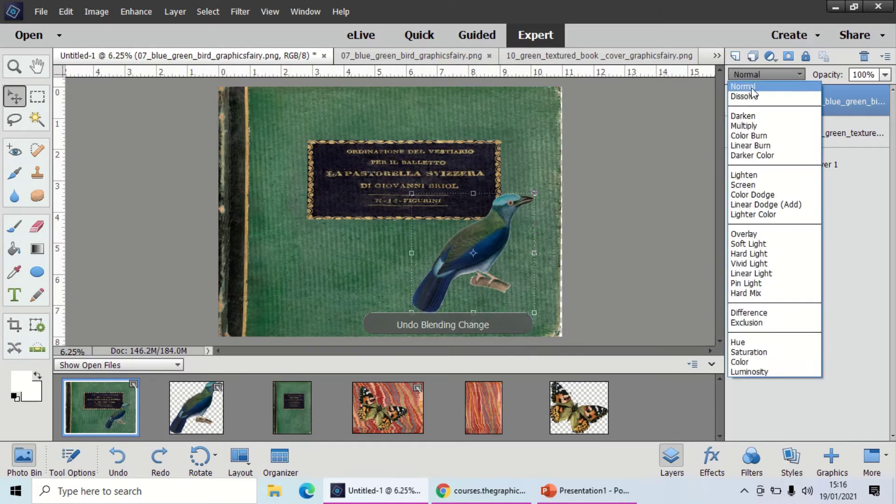
{"action": "left_click", "coordinate": [761, 185]}
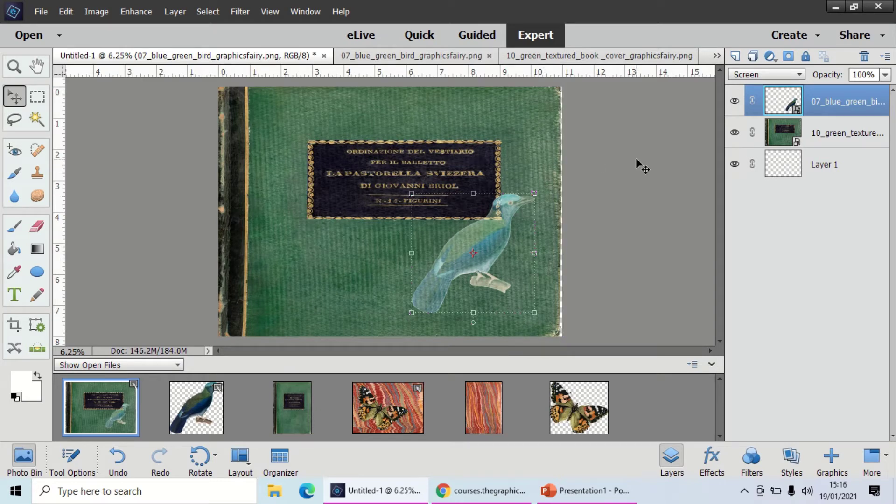
{"action": "key", "text": "ctrl+z"}
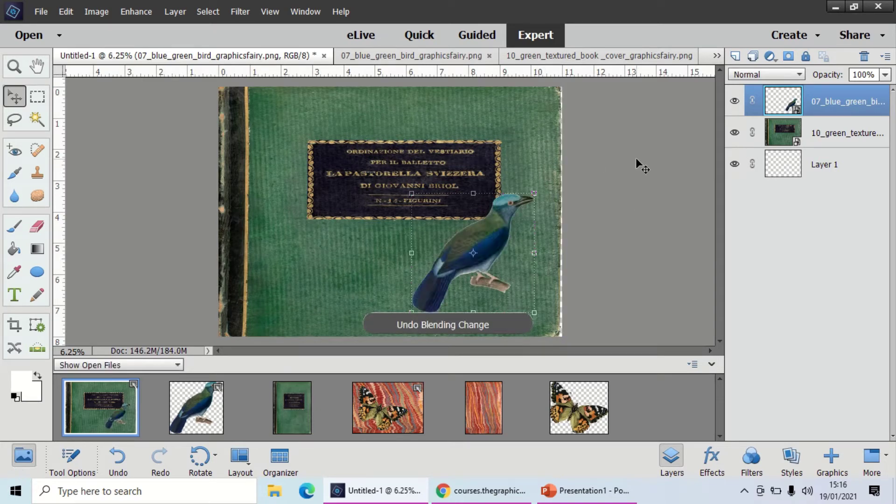
- Try the Color Dodge blend mode on the bird layer and undo the blending change
{"action": "left_click", "coordinate": [766, 77]}
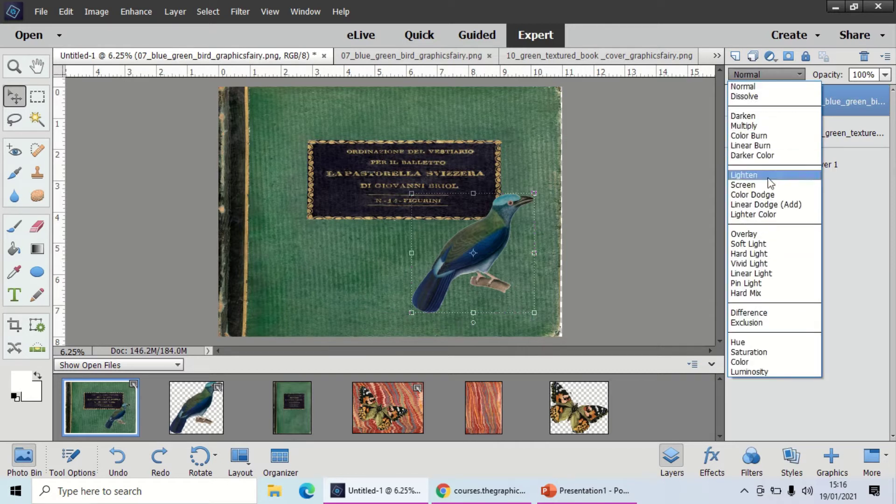
{"action": "left_click", "coordinate": [767, 195]}
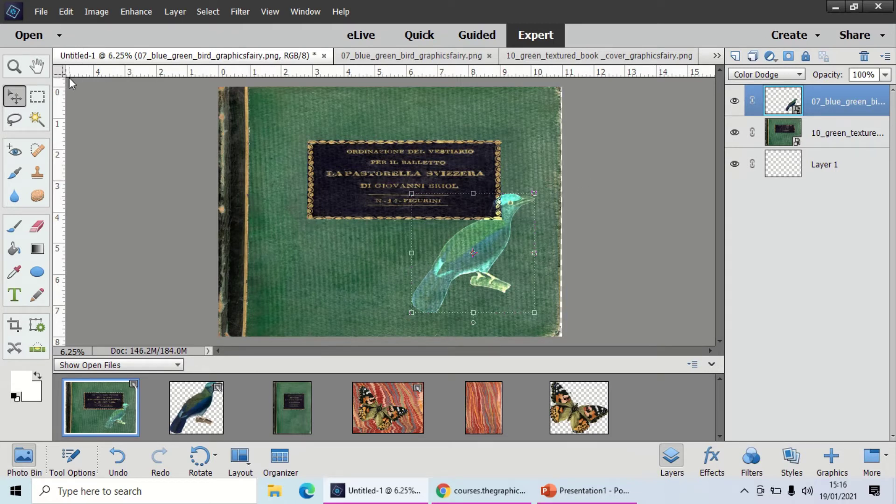
{"action": "key", "text": "ctrl+z"}
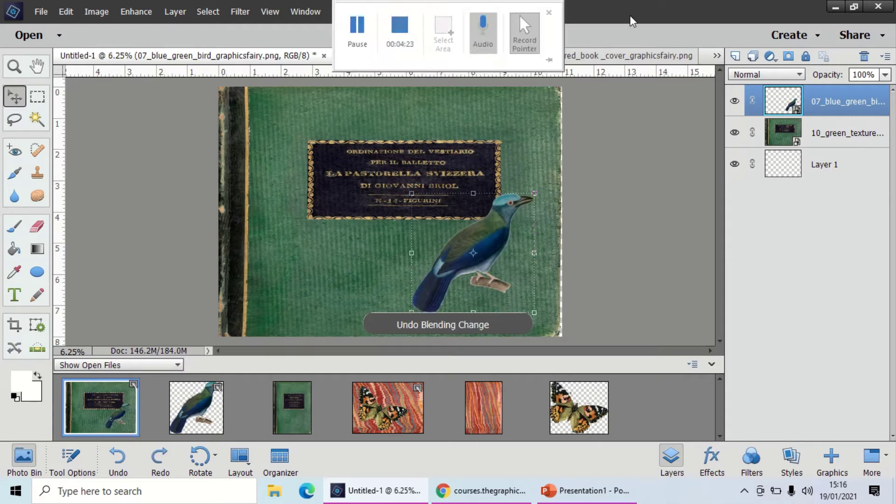
- Try the Linear Dodge (Add) blend mode on the bird layer and undo the blending change
{"action": "left_click", "coordinate": [750, 74]}
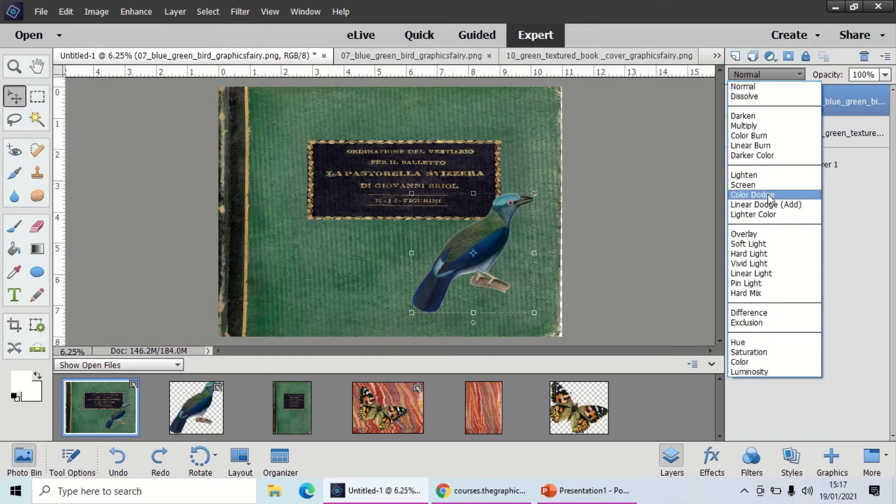
{"action": "left_click", "coordinate": [768, 204]}
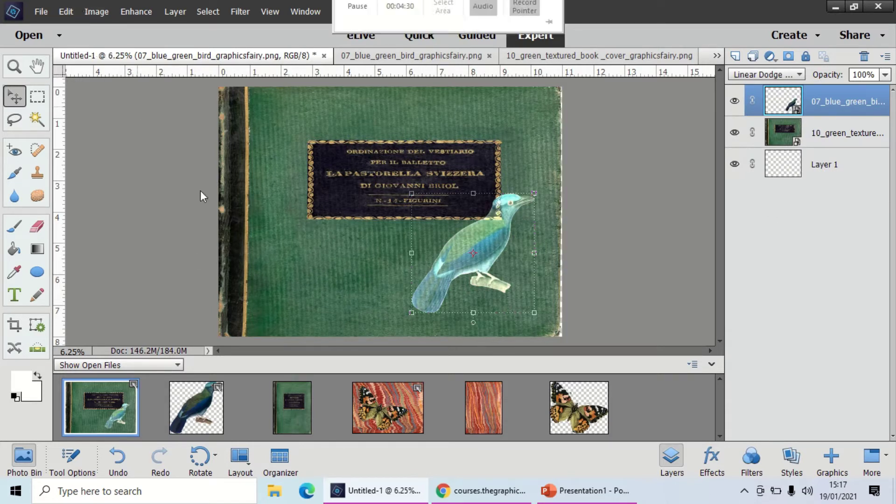
{"action": "key", "text": "ctrl+z"}
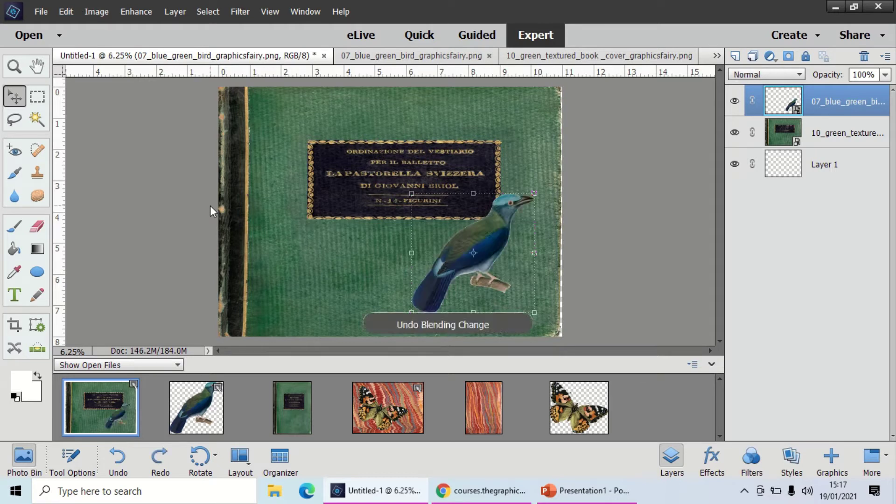
- Try the Lighter Color blend mode on the bird layer and undo the blending change
{"action": "left_click", "coordinate": [742, 74]}
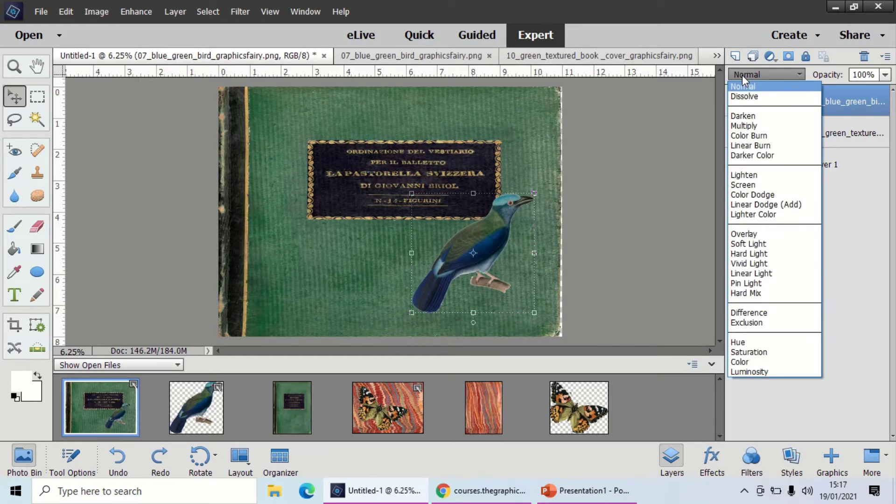
{"action": "left_click", "coordinate": [757, 214]}
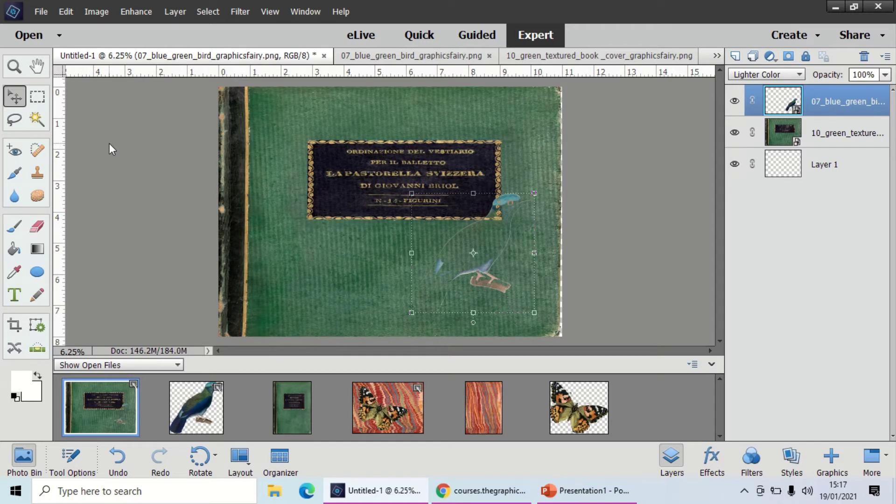
{"action": "key", "text": "ctrl+z"}
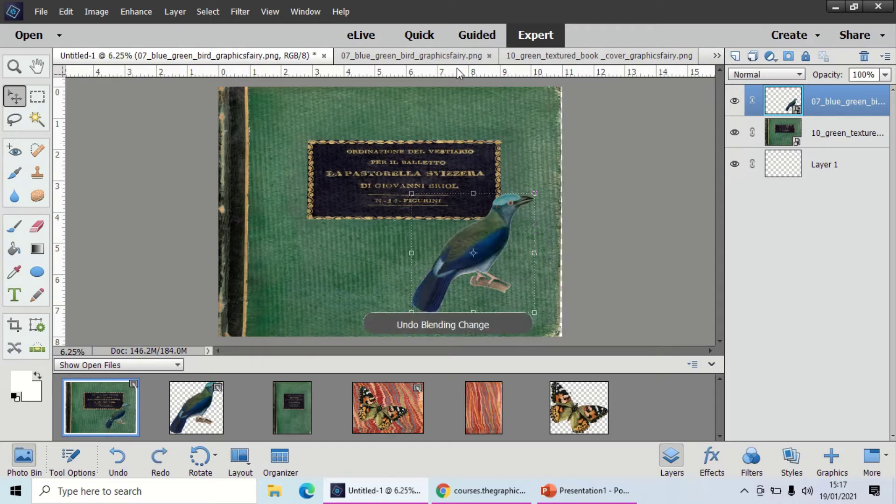
- Try the Overlay blend mode on the bird layer and undo the blending change
{"action": "left_click", "coordinate": [758, 70]}
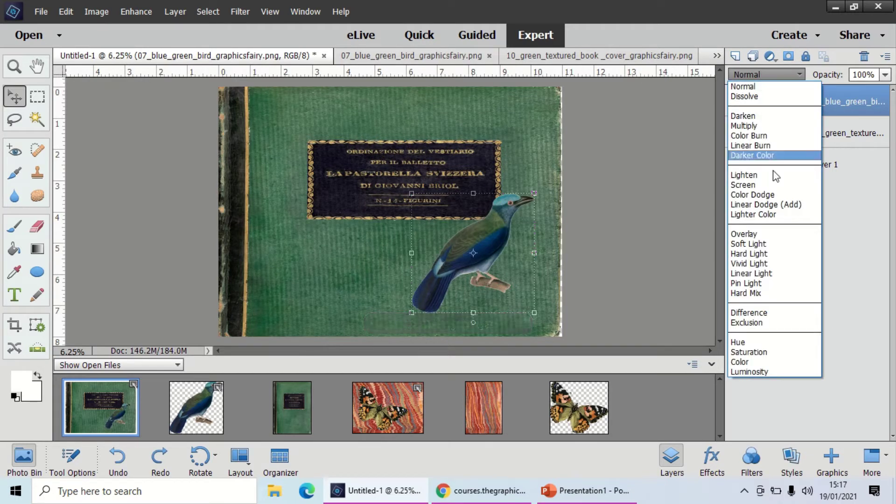
{"action": "left_click", "coordinate": [769, 234]}
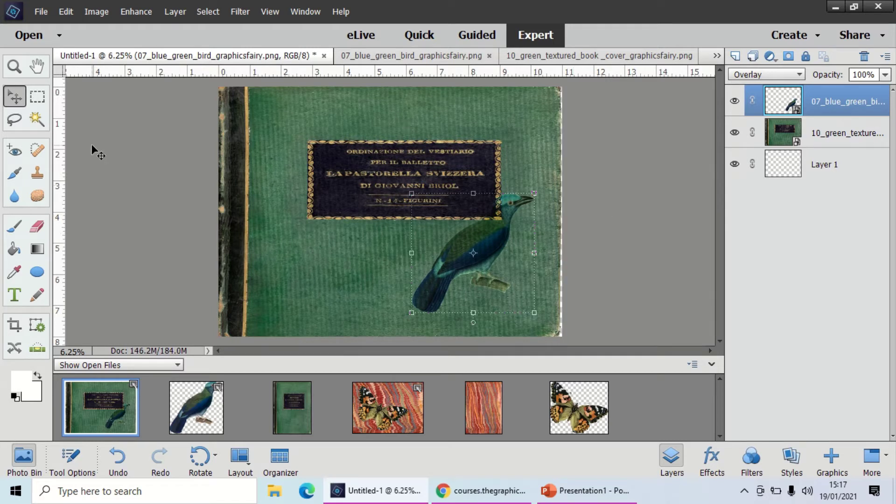
{"action": "key", "text": "ctrl+z"}
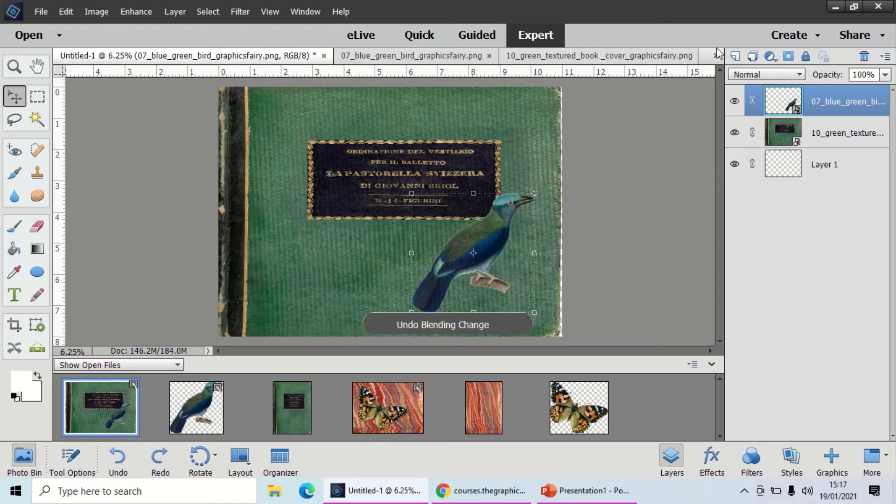
- Try the Soft Light blend mode on the bird layer and undo the blending change
{"action": "left_click", "coordinate": [796, 72]}
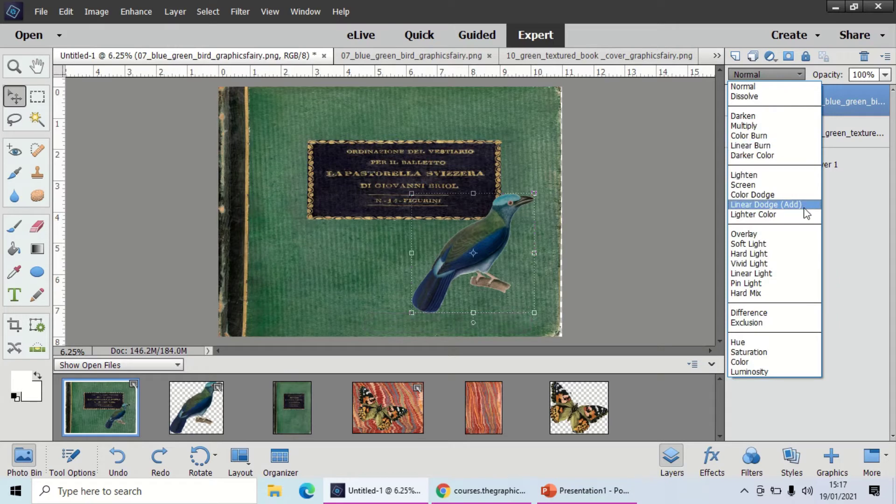
{"action": "left_click", "coordinate": [800, 251]}
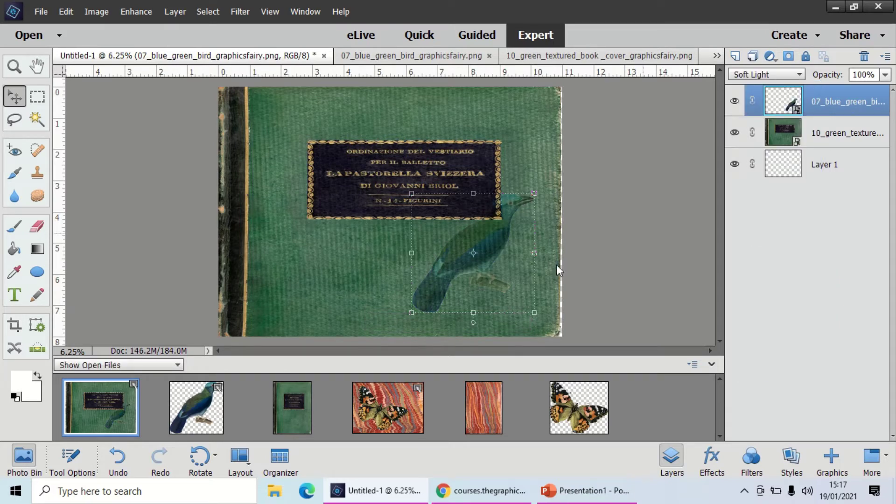
{"action": "left_click", "coordinate": [68, 13]}
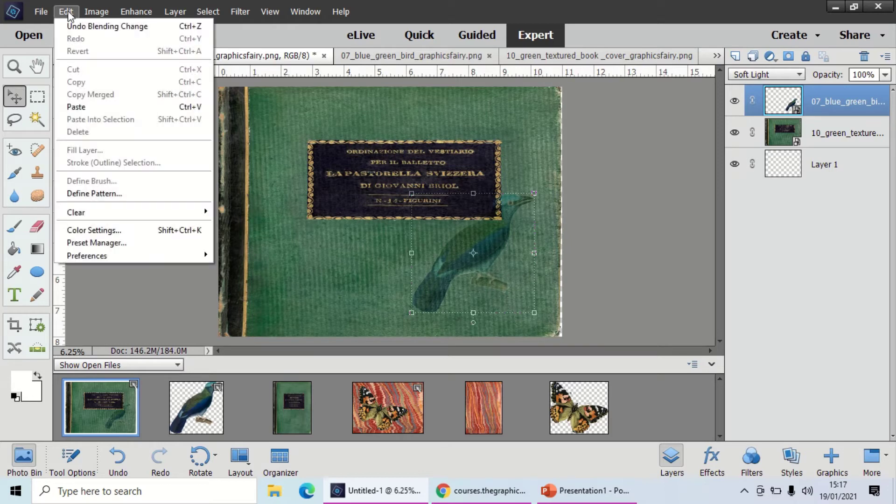
{"action": "left_click", "coordinate": [81, 26]}
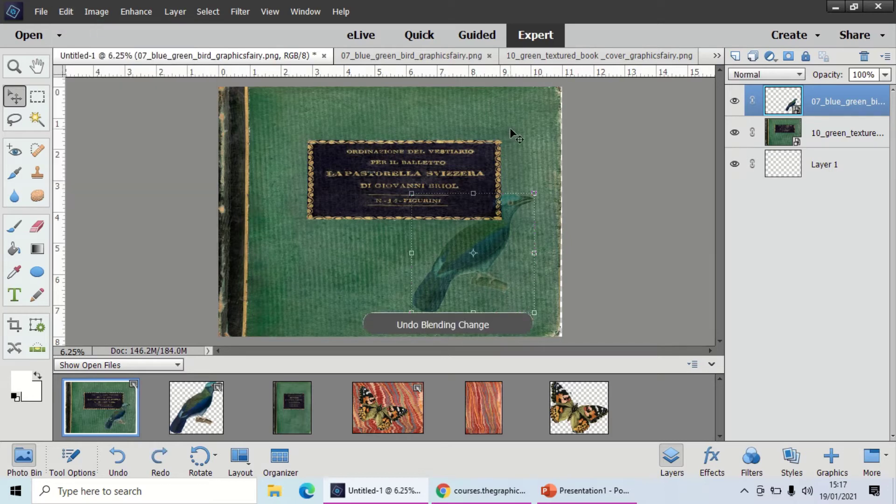
- Try the Hard Light blend mode on the bird layer and undo the blending change
{"action": "left_click", "coordinate": [749, 78]}
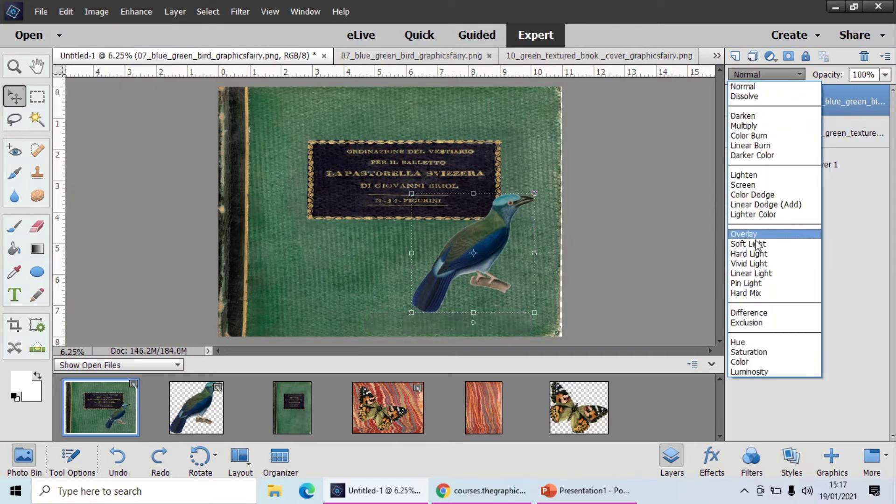
{"action": "left_click", "coordinate": [757, 254]}
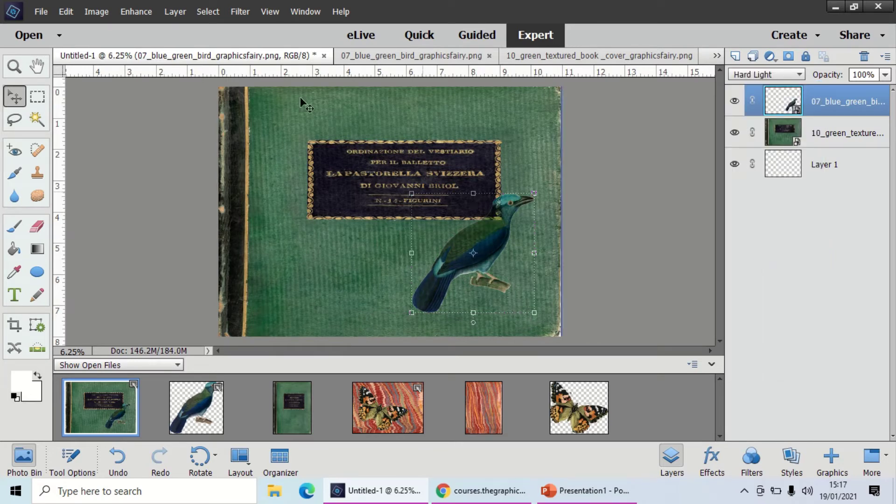
{"action": "left_click", "coordinate": [71, 13]}
{"action": "left_click", "coordinate": [79, 22]}
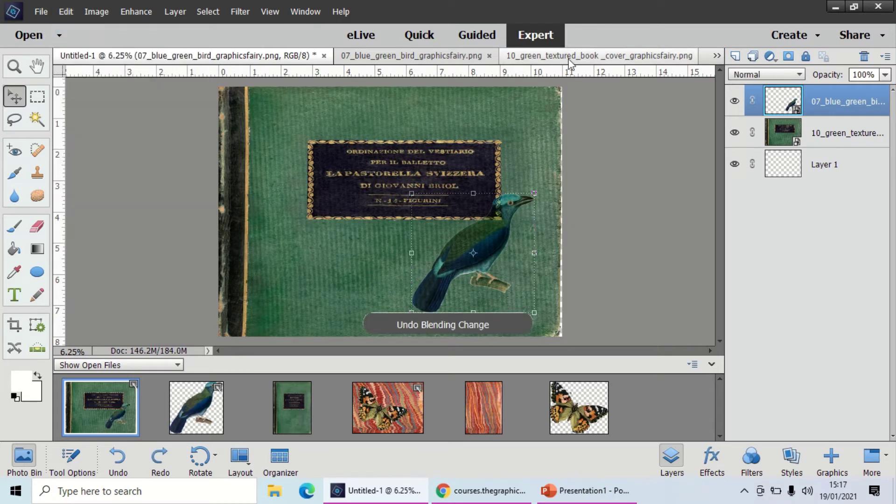
- Try the Vivid Light blend mode on the bird layer and undo the blending change
{"action": "left_click", "coordinate": [781, 75]}
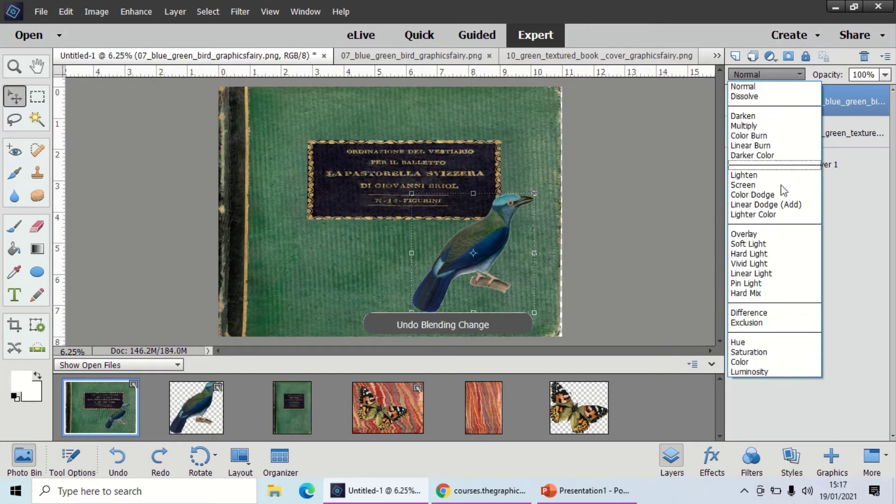
{"action": "left_click", "coordinate": [779, 266]}
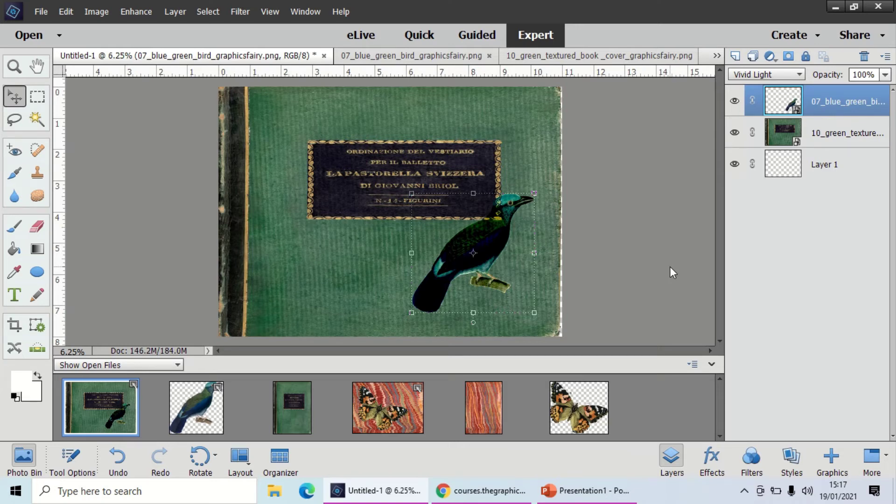
{"action": "key", "text": "ctrl+z"}
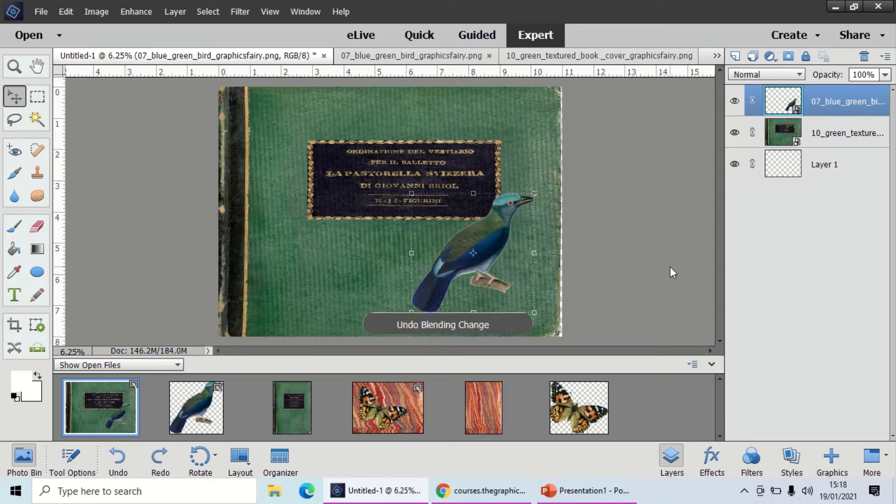
- Try the Linear Light blend mode on the bird layer and undo the blending change
{"action": "left_click", "coordinate": [781, 74]}
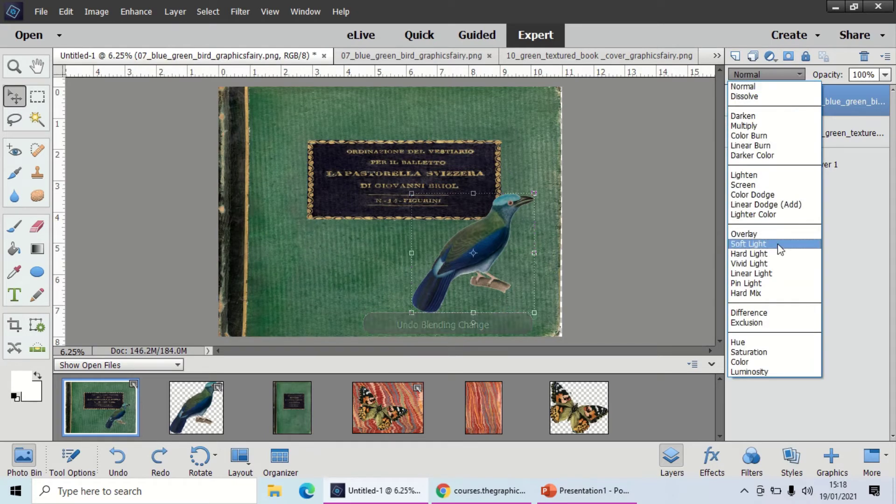
{"action": "left_click", "coordinate": [774, 273]}
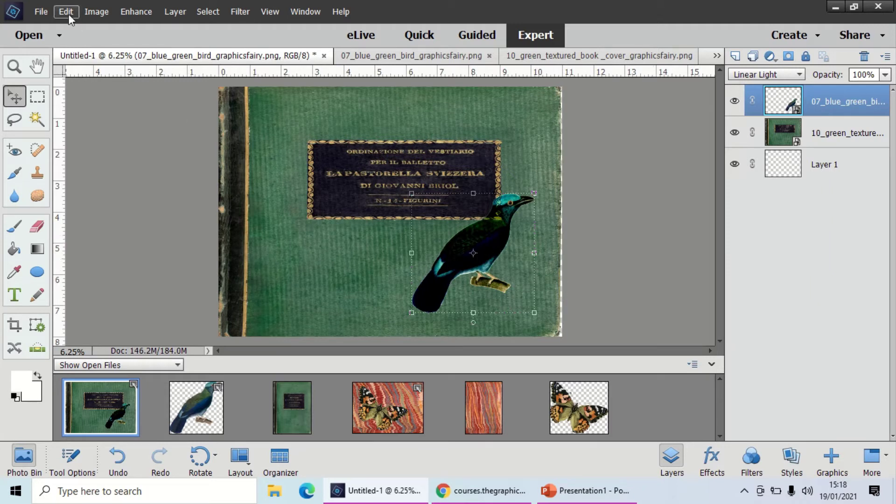
{"action": "key", "text": "ctrl+z"}
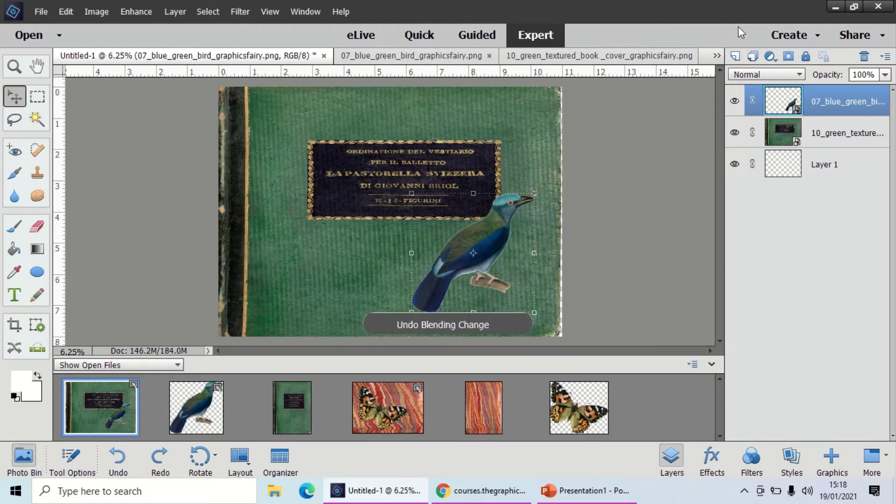
- Try the Pin Light blend mode on the bird layer and undo the blending change
{"action": "left_click", "coordinate": [799, 75]}
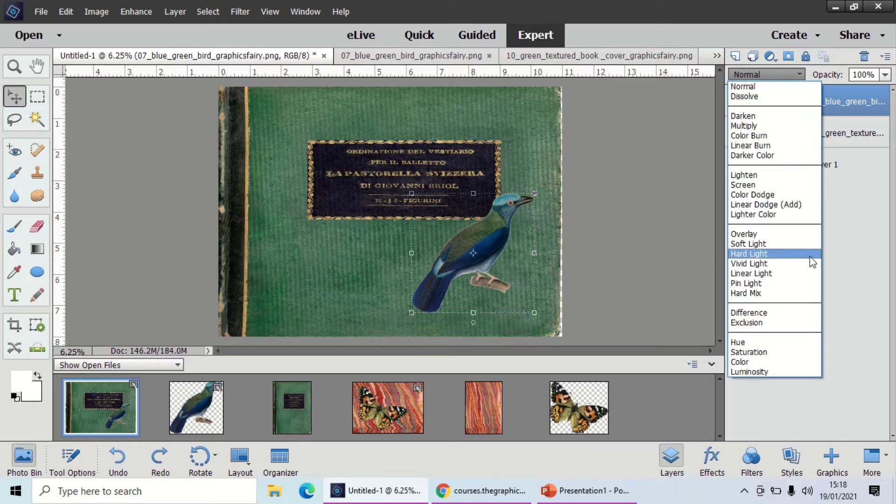
{"action": "left_click", "coordinate": [794, 286]}
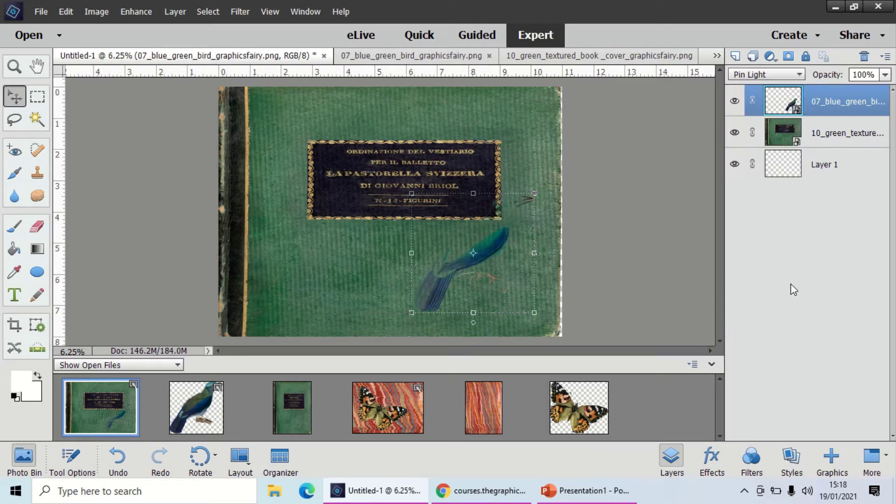
{"action": "key", "text": "ctrl+z"}
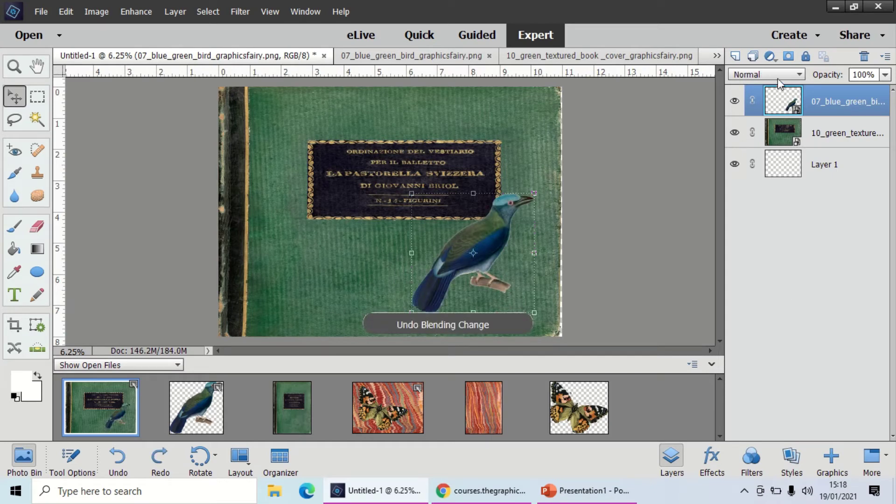
- Try the Hard Mix blend mode on the bird layer and undo the blending change
{"action": "left_click", "coordinate": [779, 78]}
{"action": "left_click", "coordinate": [797, 290]}
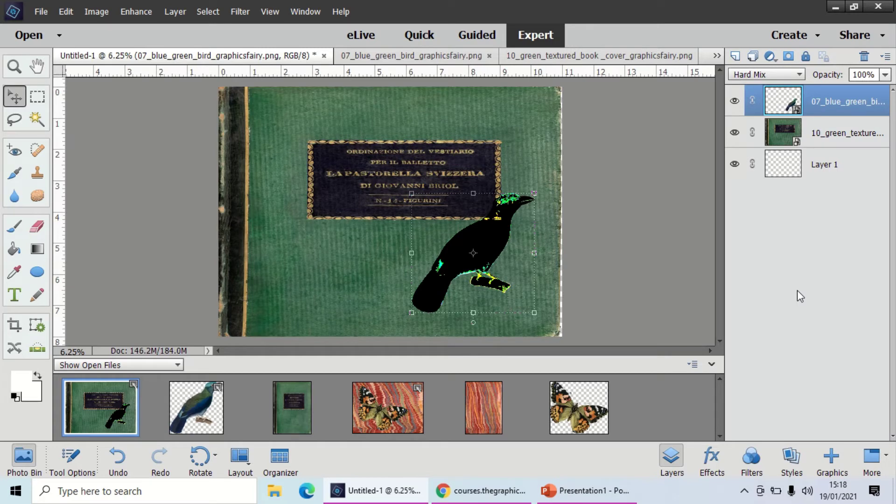
{"action": "key", "text": "ctrl+z"}
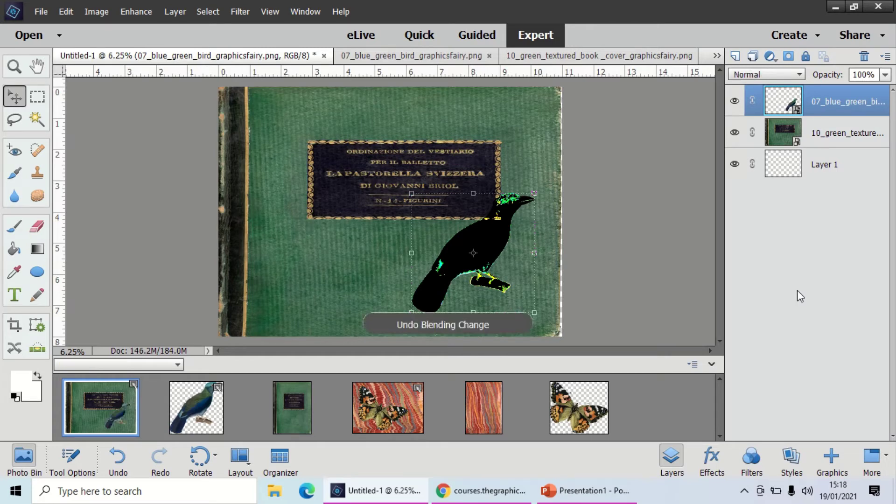
- Try the Difference blend mode on the bird layer and undo the blending change
{"action": "left_click", "coordinate": [789, 76]}
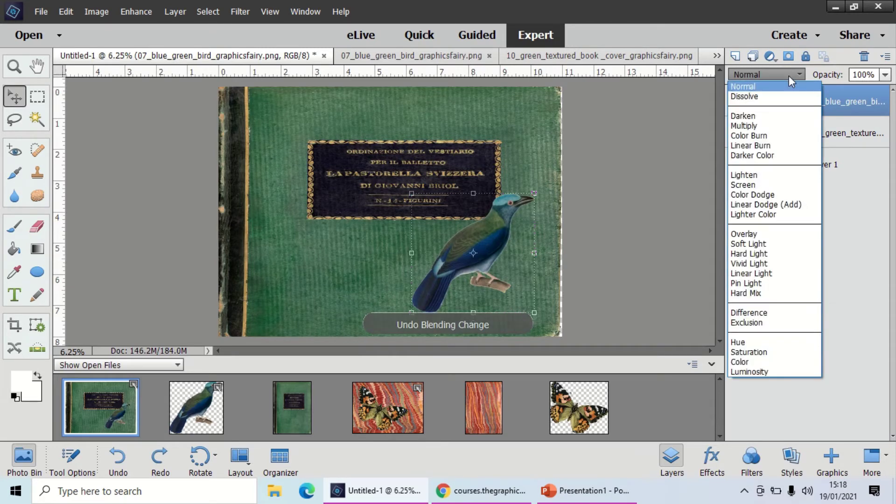
{"action": "left_click", "coordinate": [771, 314]}
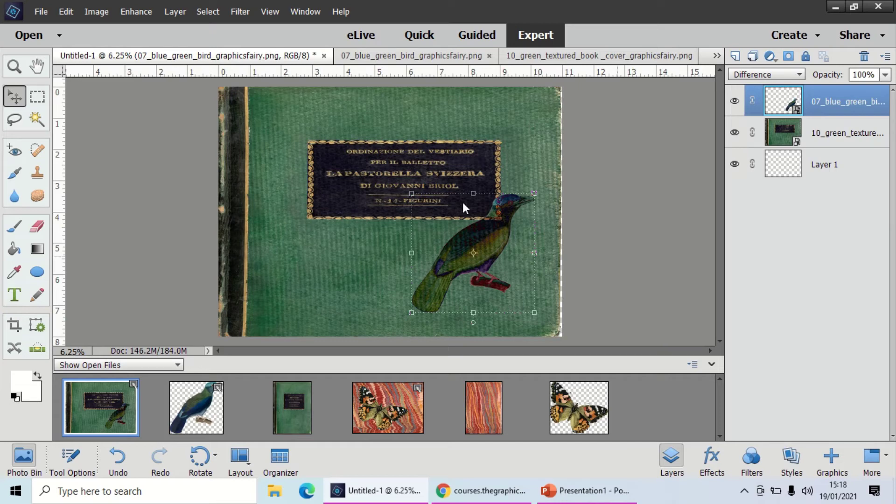
{"action": "key", "text": "ctrl+z"}
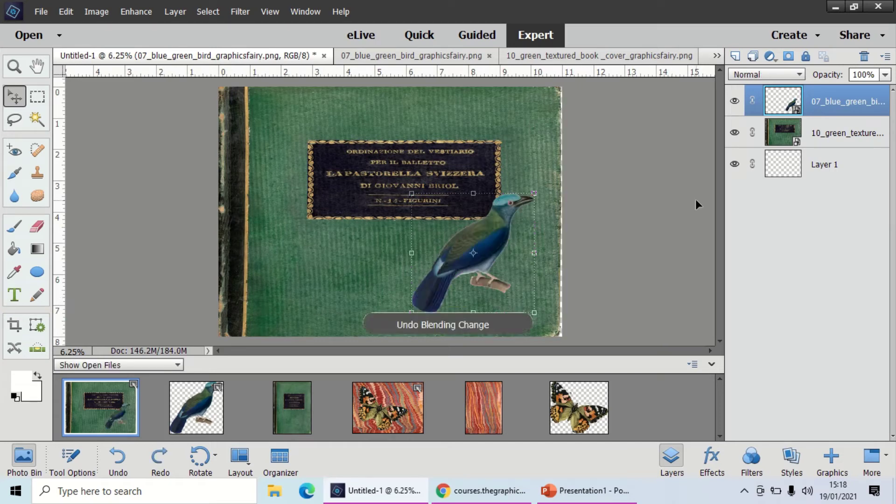
- Try the Exclusion blend mode on the bird layer and undo the blending change
{"action": "left_click", "coordinate": [786, 76]}
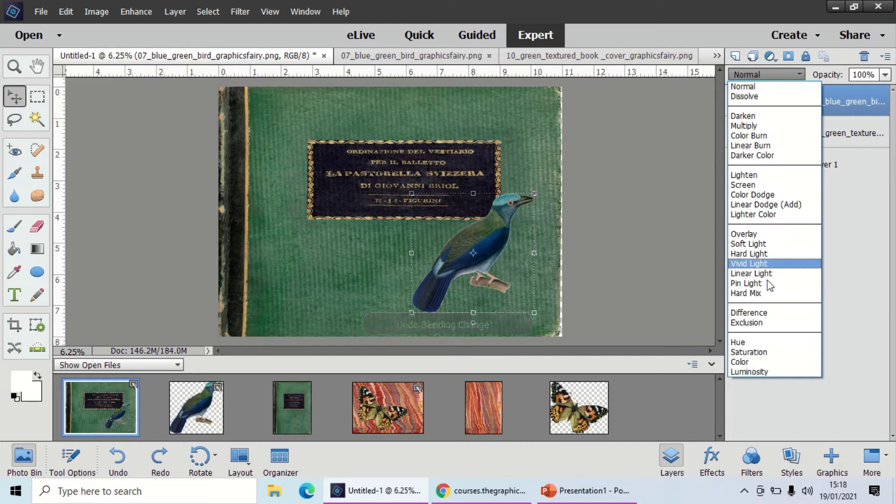
{"action": "left_click", "coordinate": [772, 322]}
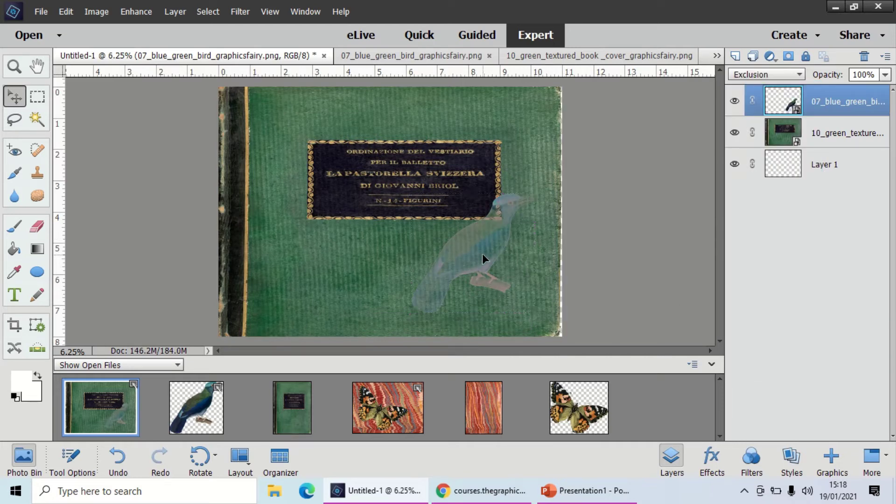
{"action": "left_click_drag", "start_coordinate": [483, 254], "coordinate": [498, 270]}
{"action": "key", "text": "ctrl+z"}
{"action": "key", "text": "ctrl+z"}
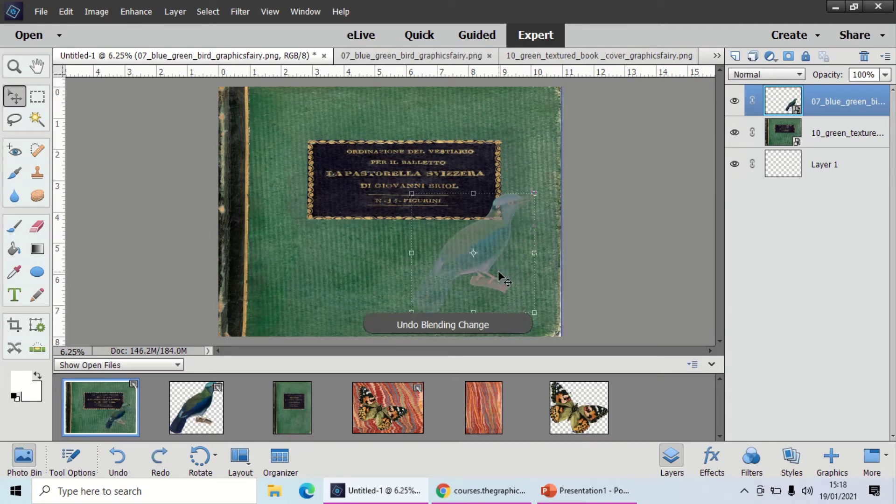
- Try the Hue blend mode on the bird layer and undo the blending change
{"action": "left_click", "coordinate": [765, 76]}
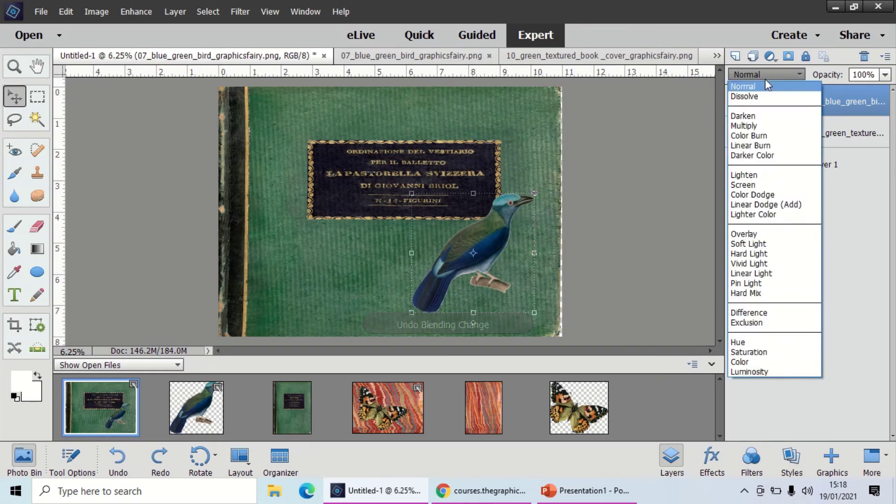
{"action": "left_click", "coordinate": [767, 344]}
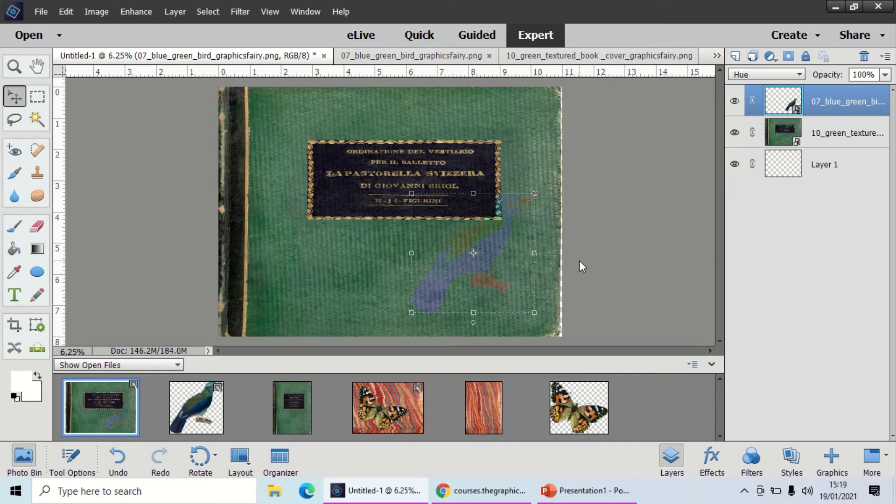
{"action": "key", "text": "ctrl+z"}
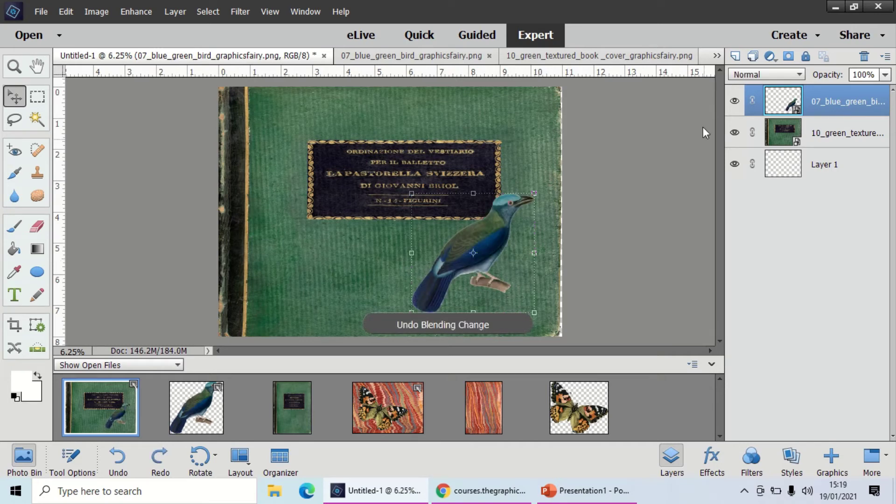
- Try the Saturation blend mode on the bird layer and undo the blending change
{"action": "left_click", "coordinate": [761, 78]}
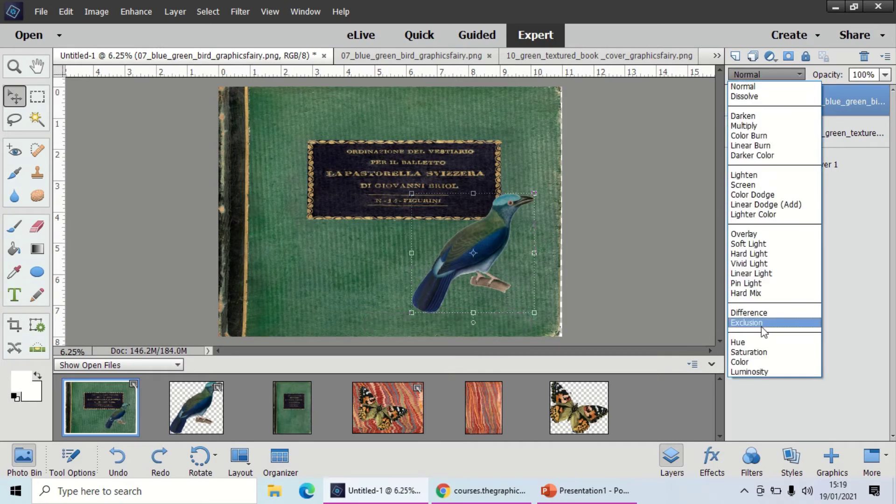
{"action": "left_click", "coordinate": [755, 352]}
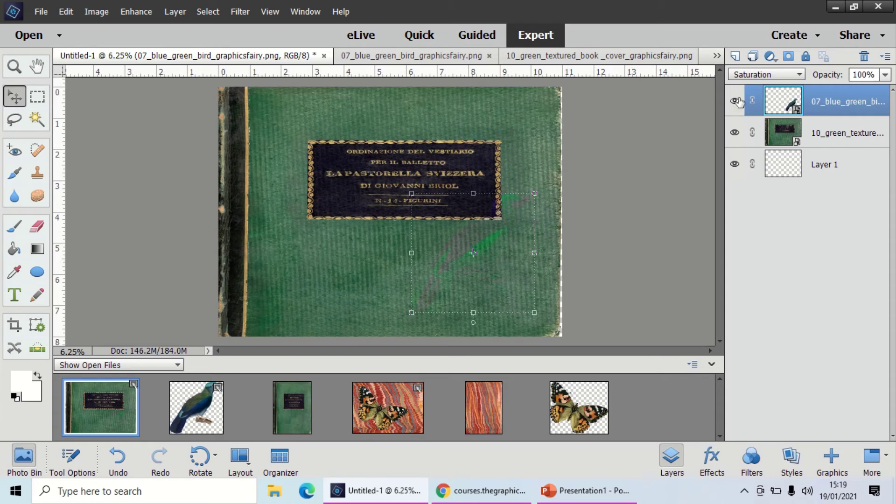
{"action": "key", "text": "ctrl+z"}
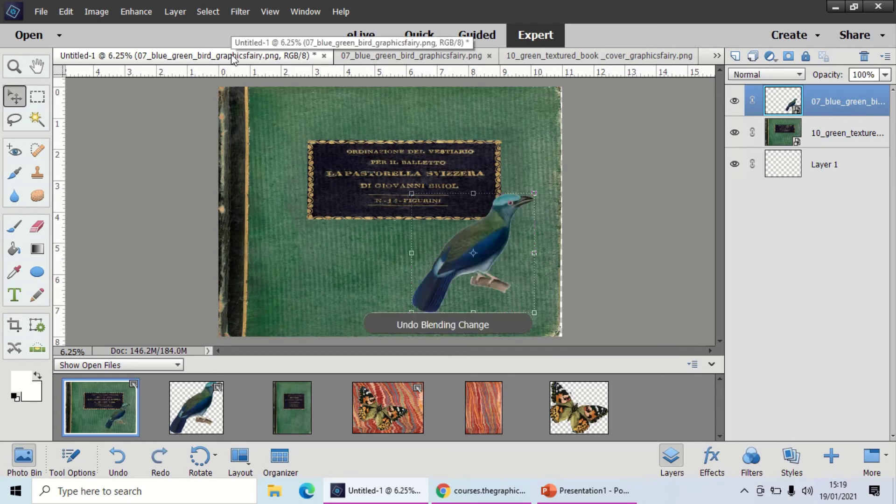
{"action": "mouse_move", "coordinate": [443, 6]}
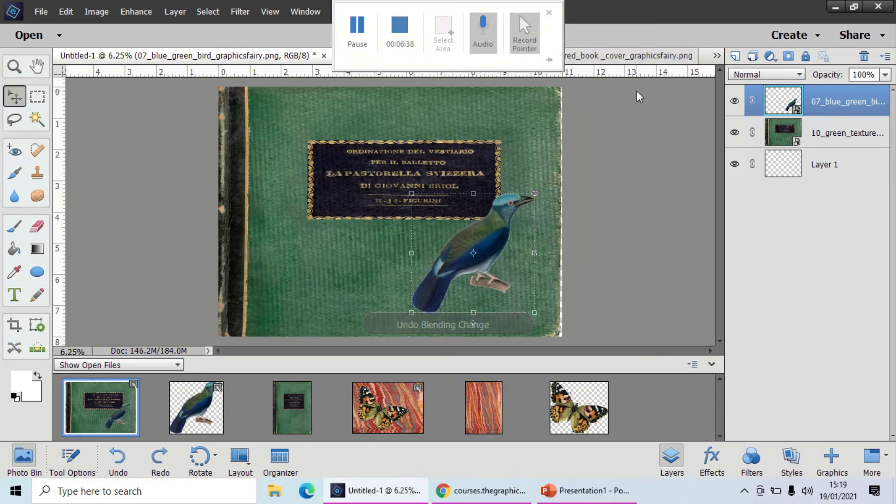
- Try the Color blend mode on the bird layer and undo the blending change
{"action": "left_click", "coordinate": [782, 75]}
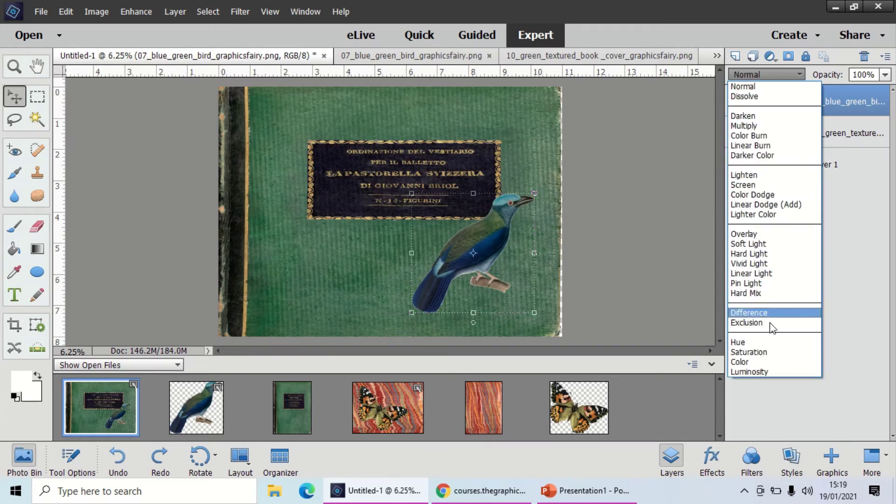
{"action": "left_click", "coordinate": [764, 362]}
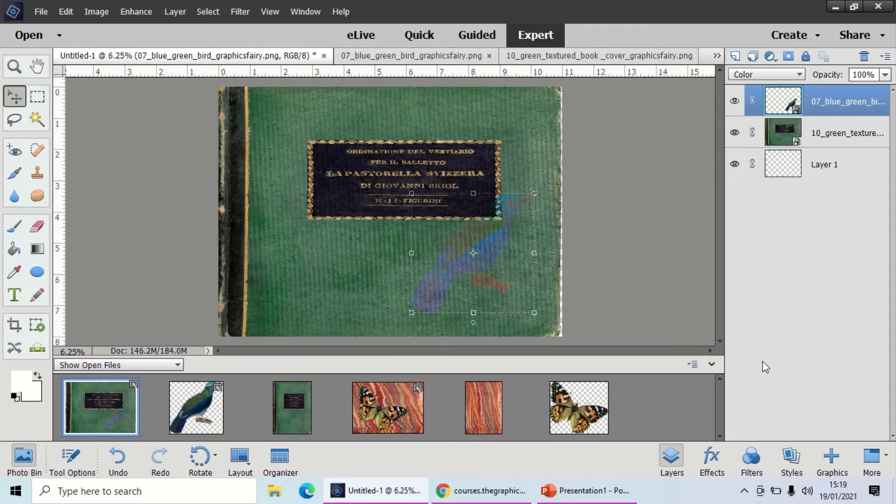
{"action": "key", "text": "shift+alt+n"}
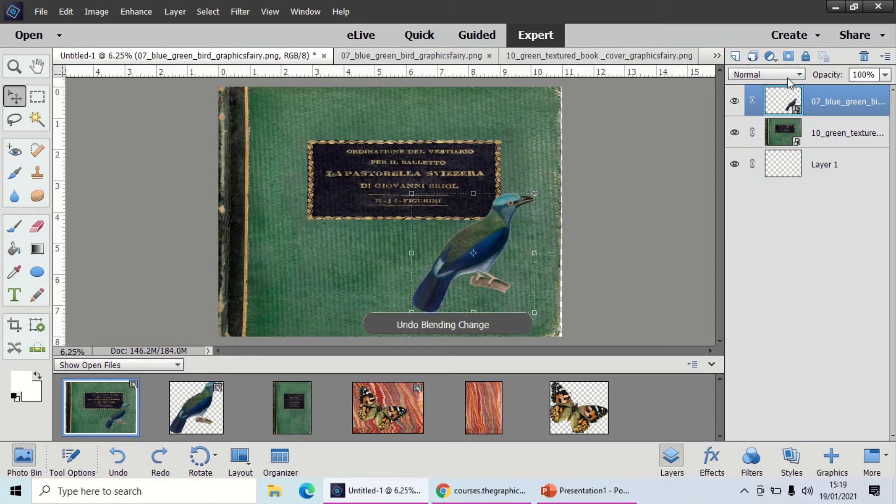
- Try the Luminosity blend mode on the bird, shift it below the title label, and undo both the move and the blending change
{"action": "left_click", "coordinate": [787, 75]}
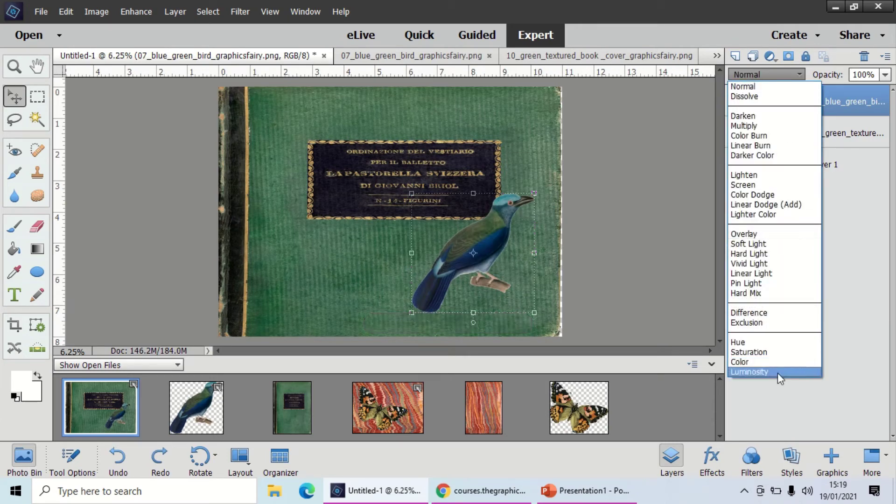
{"action": "left_click", "coordinate": [777, 373]}
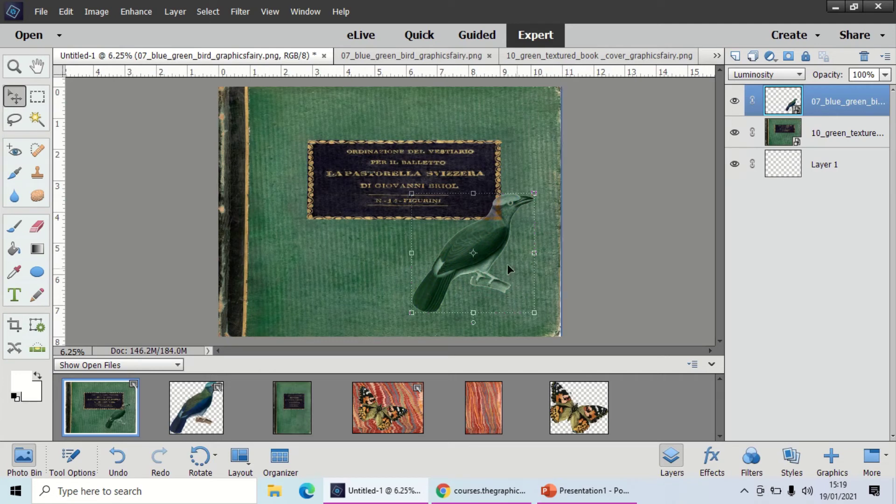
{"action": "left_click_drag", "start_coordinate": [485, 252], "coordinate": [368, 281]}
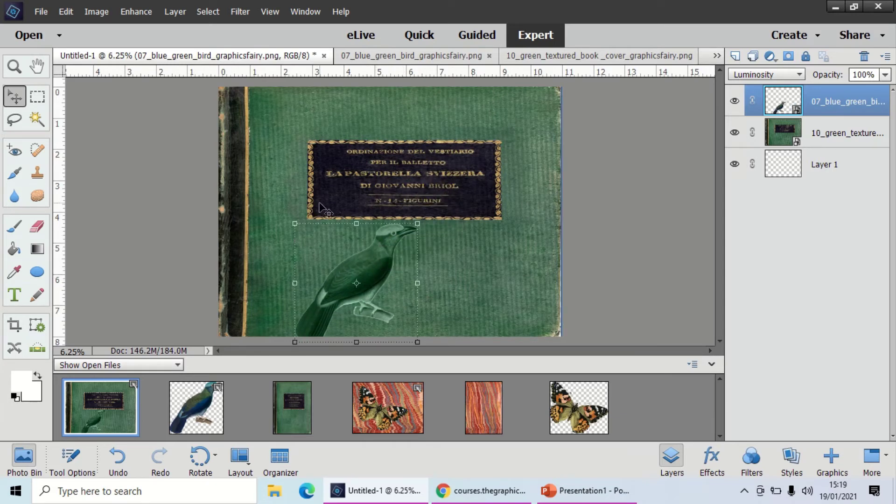
{"action": "key", "text": "ctrl+z"}
{"action": "key", "text": "ctrl+z"}
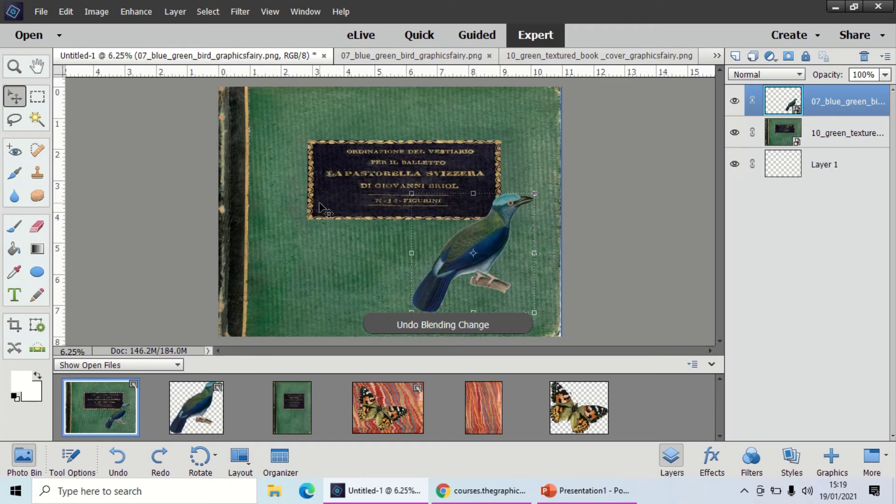
- Reselect the bird layer and try the Luminosity blend mode with the layer opacity reduced to 58%
{"action": "left_click", "coordinate": [622, 167]}
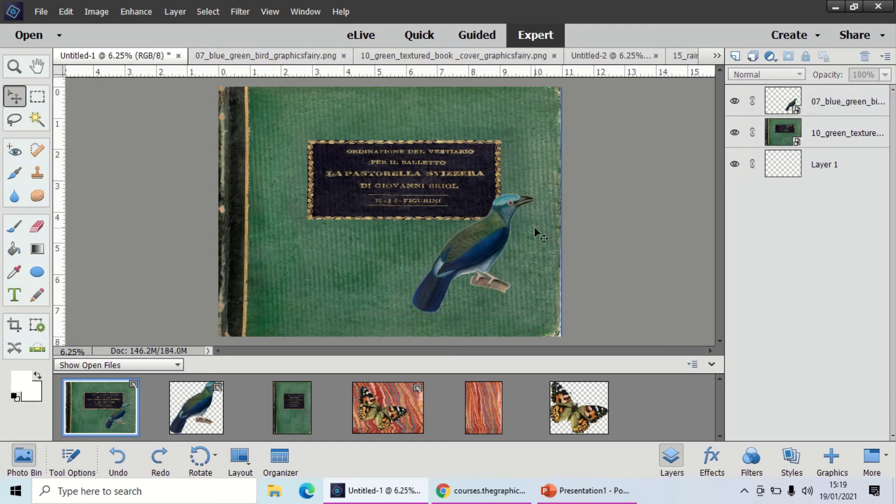
{"action": "left_click", "coordinate": [490, 257]}
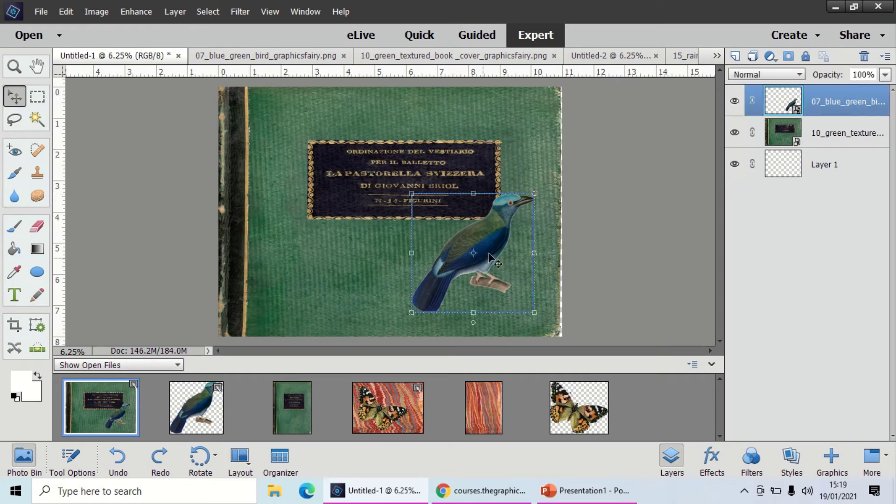
{"action": "left_click", "coordinate": [766, 75]}
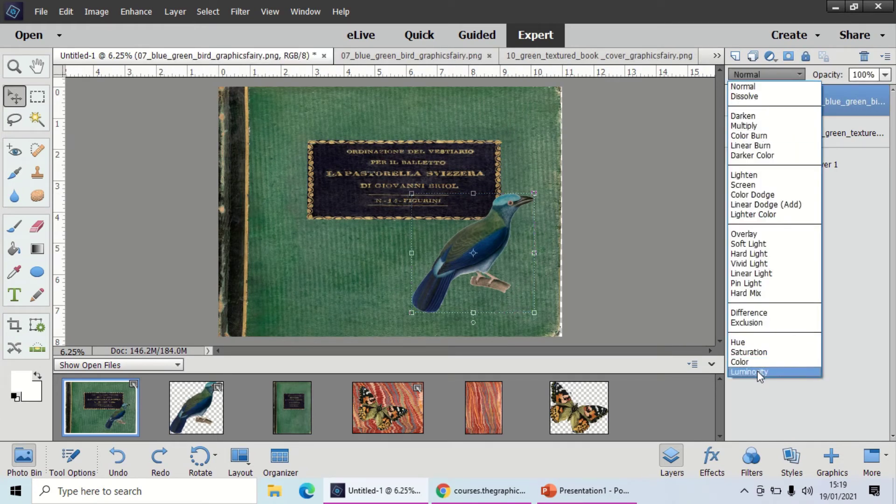
{"action": "left_click", "coordinate": [757, 371]}
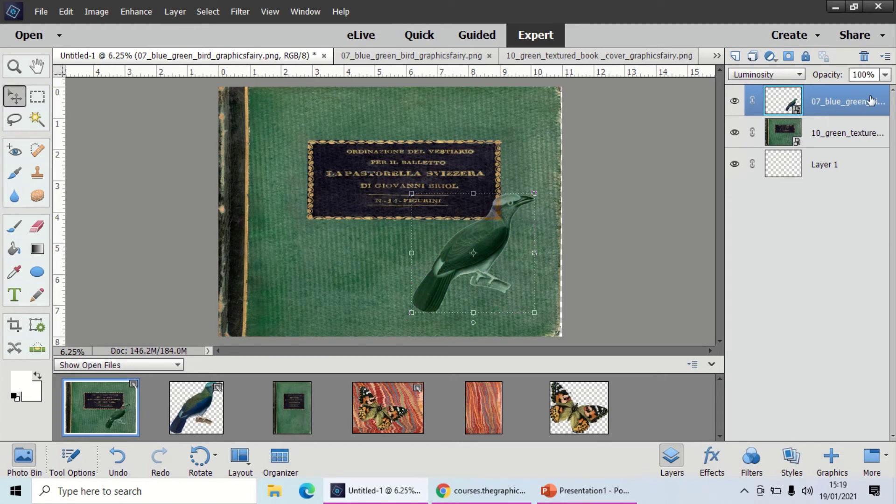
{"action": "left_click", "coordinate": [886, 75]}
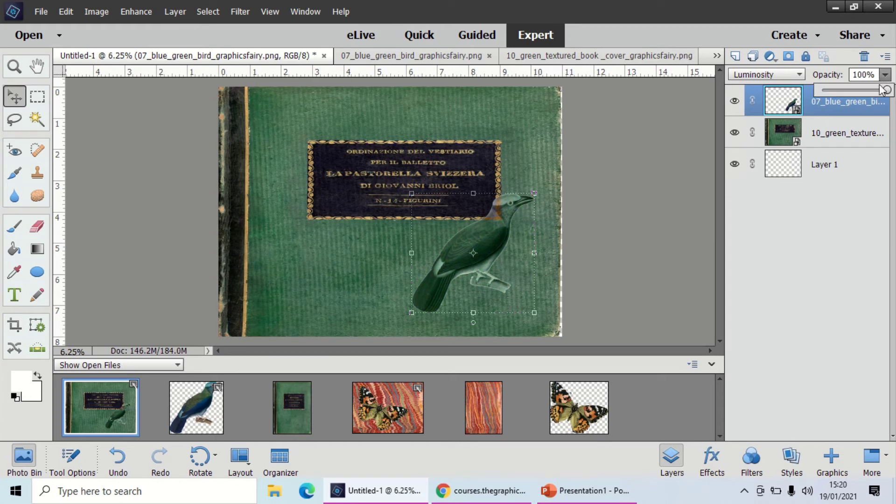
{"action": "left_click_drag", "start_coordinate": [881, 87], "coordinate": [840, 95]}
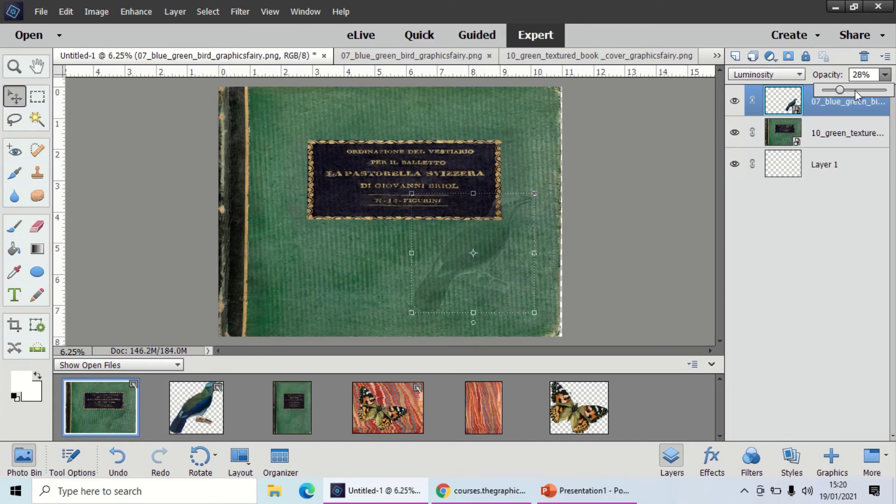
{"action": "left_click_drag", "start_coordinate": [853, 90], "coordinate": [860, 90]}
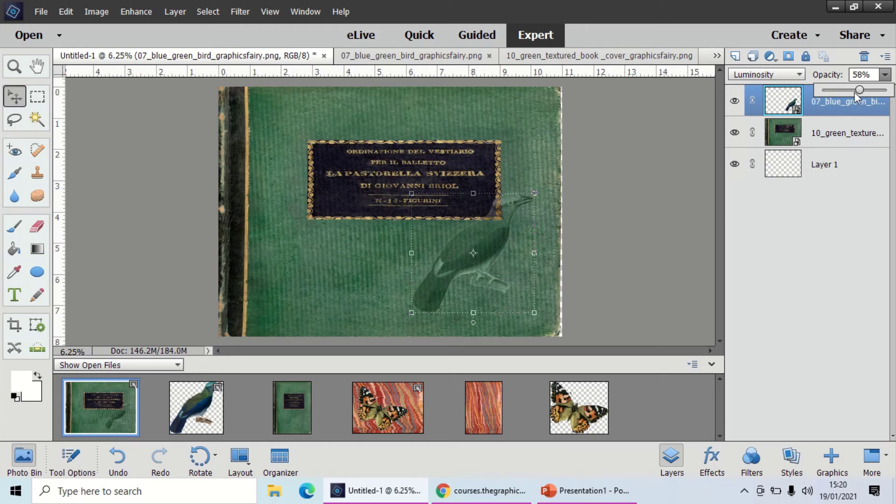
- Undo the bird layer's opacity and blending changes, and restore the layer order with the bird above the book cover
{"action": "left_click", "coordinate": [71, 13]}
{"action": "key", "text": "ctrl+z"}
{"action": "key", "text": "ctrl+z"}
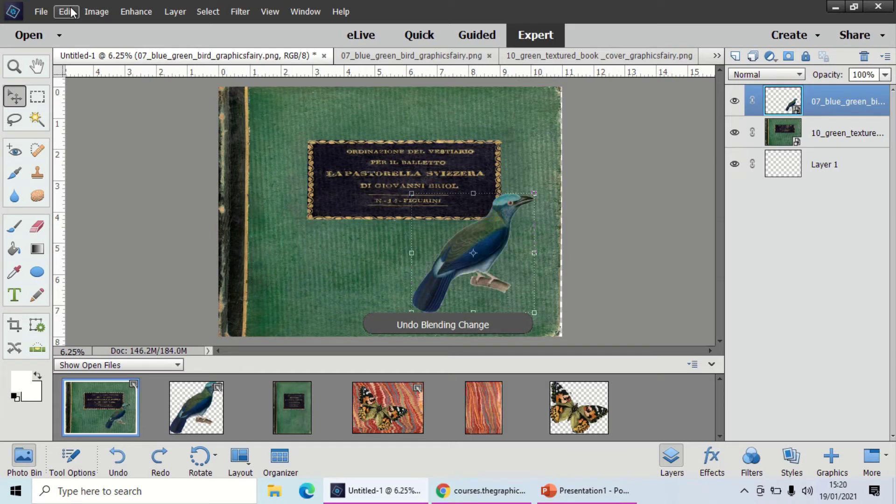
{"action": "key", "text": "ctrl+z"}
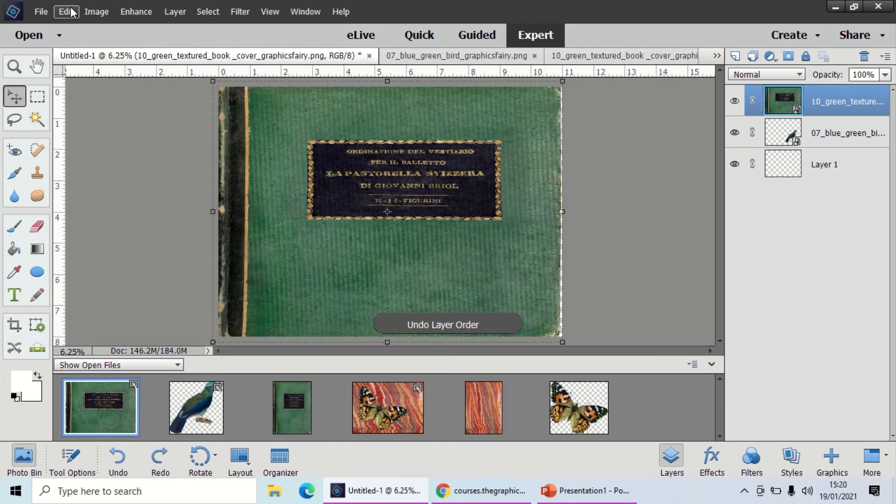
{"action": "key", "text": "ctrl+y"}
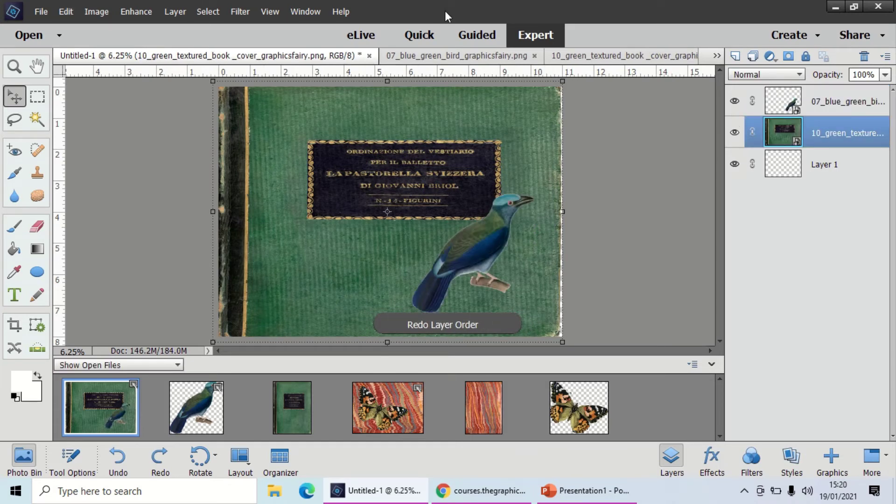
- Try the Color Dodge blend mode at 50% opacity on the bird layer and undo both changes
{"action": "left_click", "coordinate": [654, 152]}
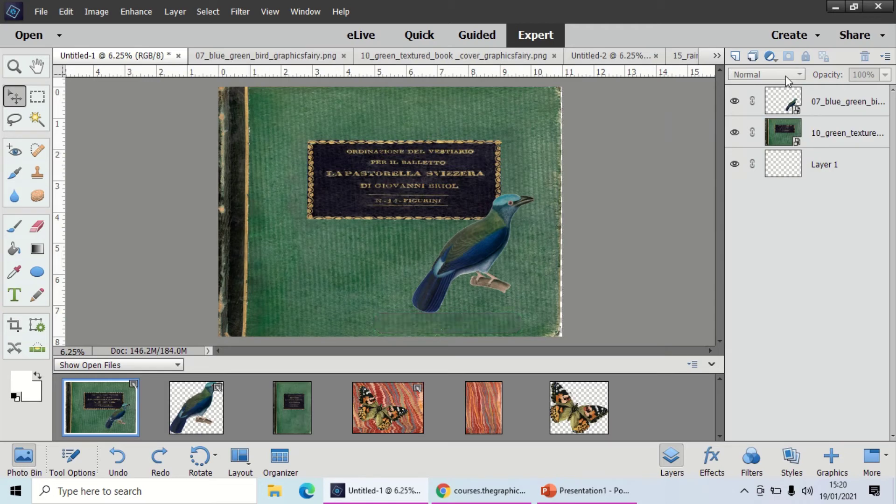
{"action": "left_click", "coordinate": [787, 88]}
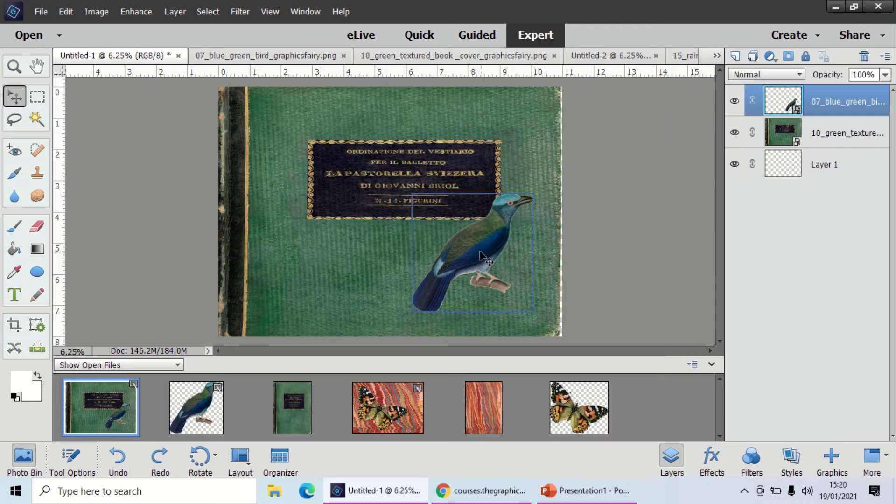
{"action": "left_click", "coordinate": [786, 77]}
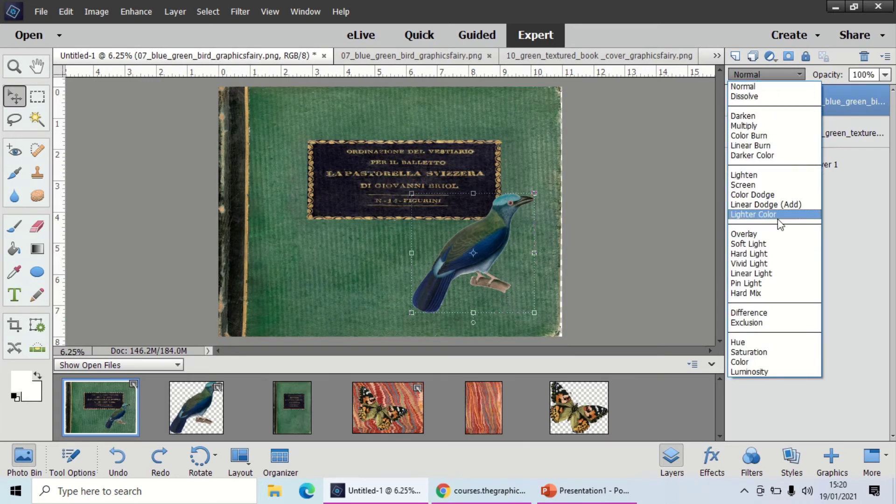
{"action": "left_click", "coordinate": [771, 195]}
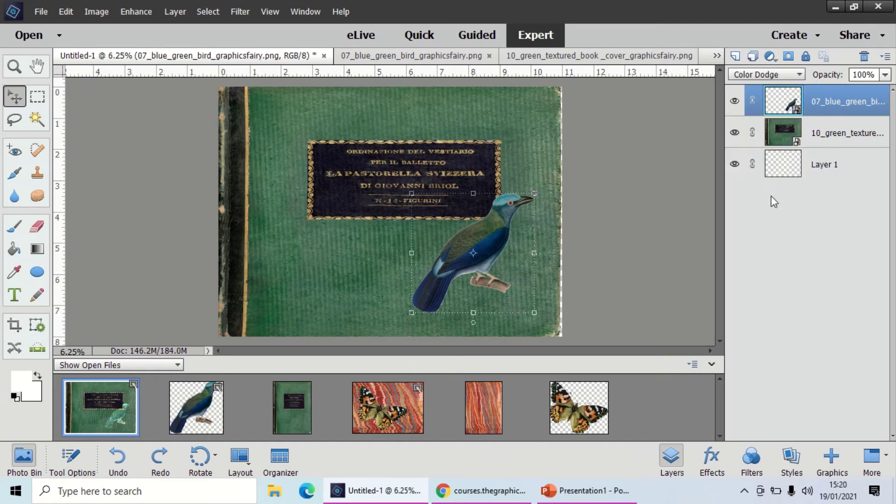
{"action": "left_click", "coordinate": [886, 75]}
{"action": "left_click_drag", "start_coordinate": [885, 90], "coordinate": [855, 97]}
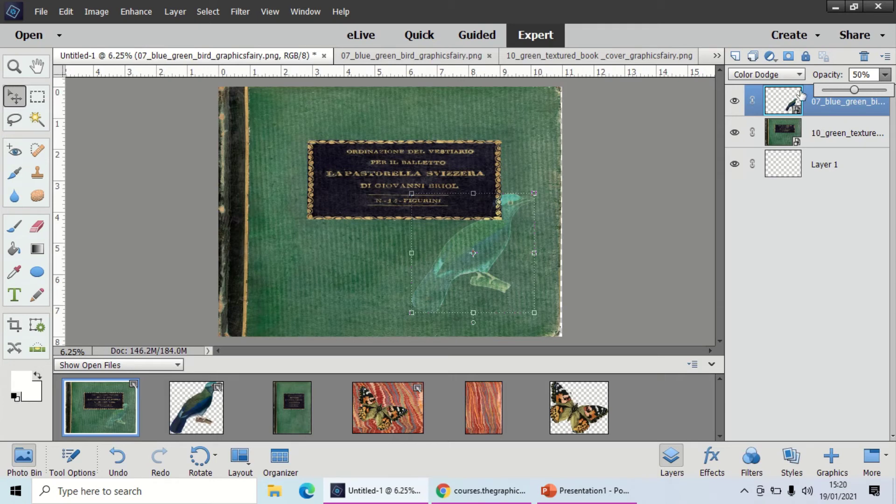
{"action": "key", "text": "ctrl+z"}
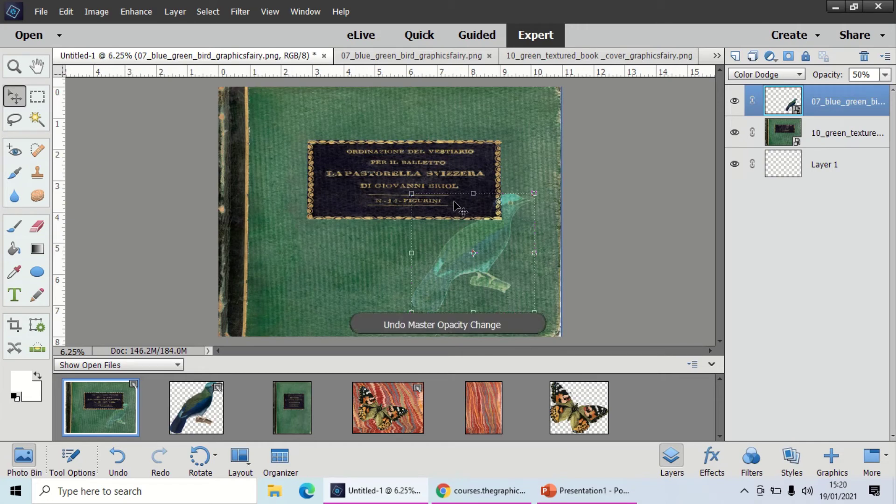
{"action": "key", "text": "ctrl+z"}
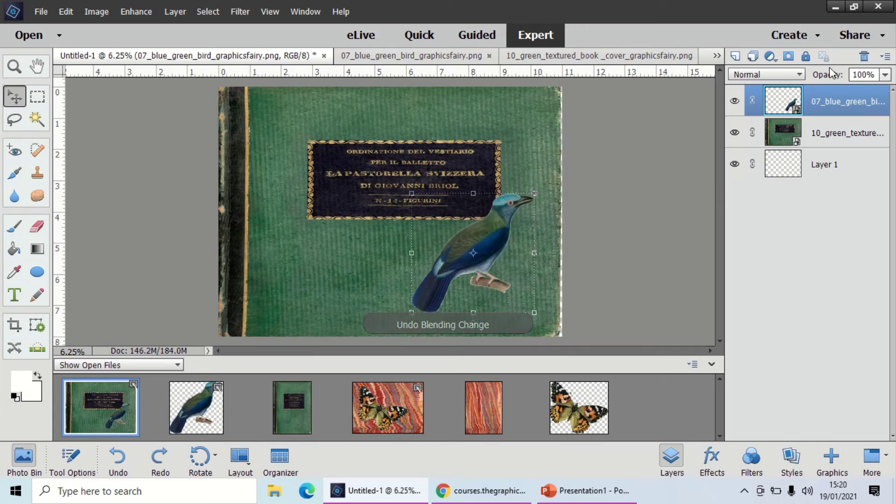
- Try the Color Dodge blend mode on the bird layer at full opacity and set the layer back to Normal
{"action": "left_click", "coordinate": [787, 76]}
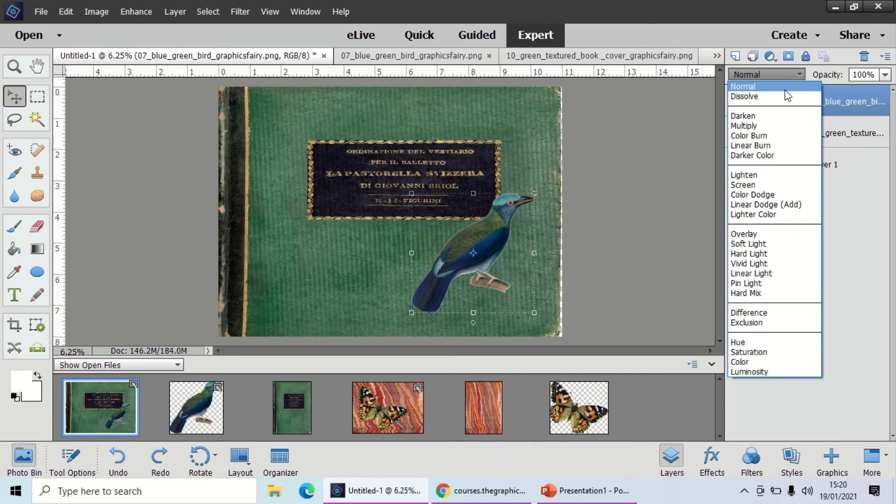
{"action": "left_click", "coordinate": [784, 196]}
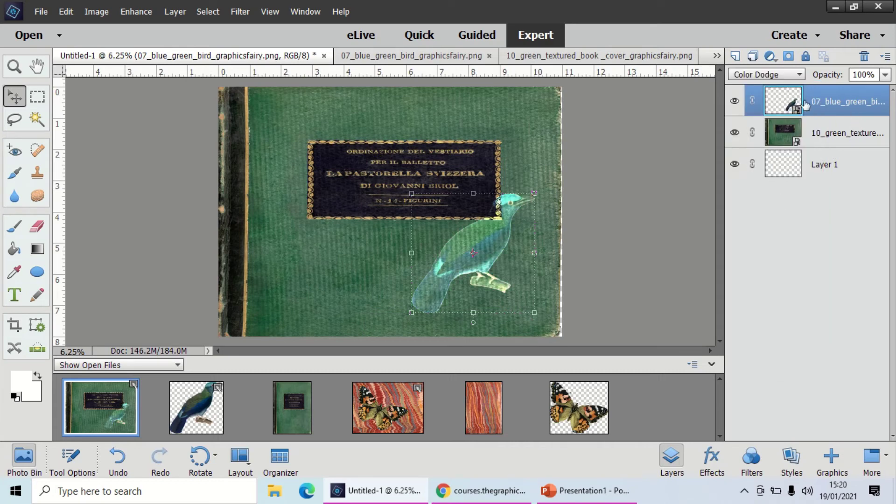
{"action": "left_click", "coordinate": [792, 75]}
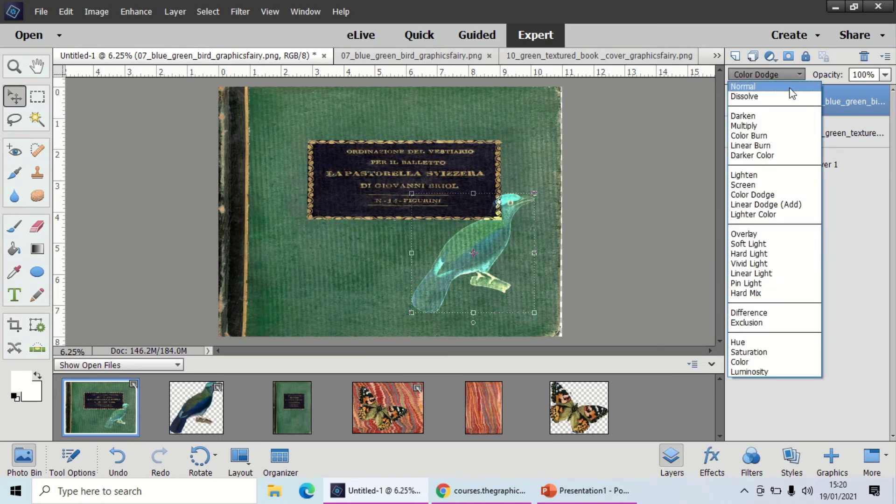
{"action": "left_click", "coordinate": [790, 88]}
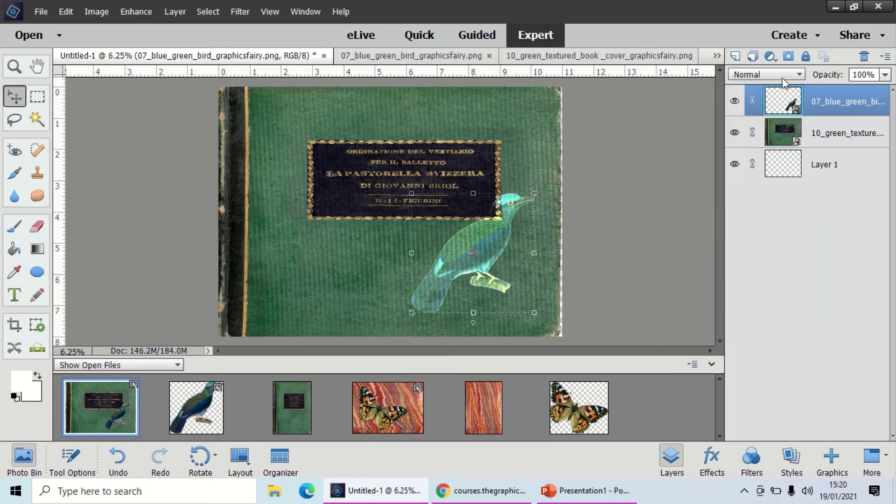
- Set the bird layer's blend mode to Vivid Light and reduce its opacity to 44%
{"action": "left_click", "coordinate": [782, 76]}
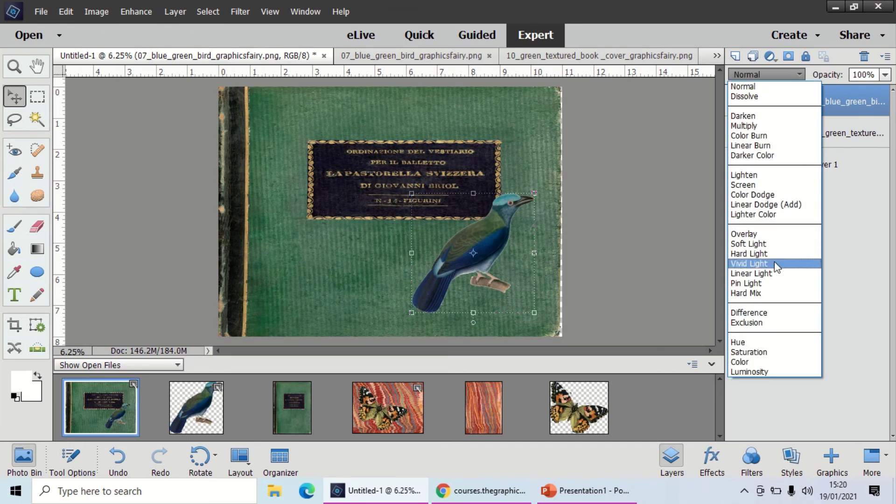
{"action": "left_click", "coordinate": [775, 262]}
{"action": "left_click", "coordinate": [885, 76]}
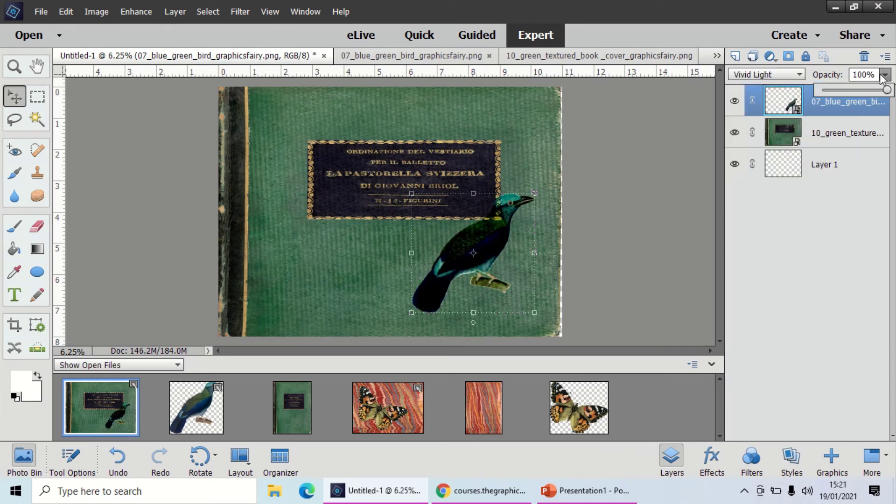
{"action": "left_click", "coordinate": [864, 88]}
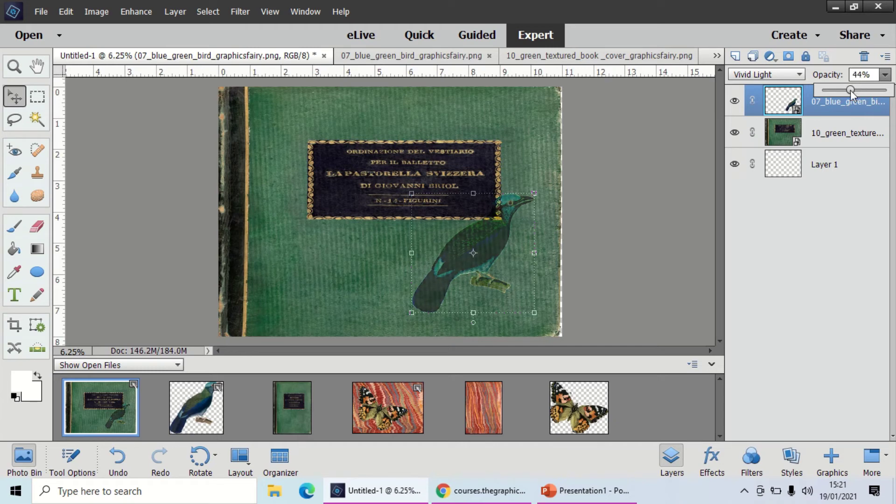
{"action": "left_click", "coordinate": [820, 286]}
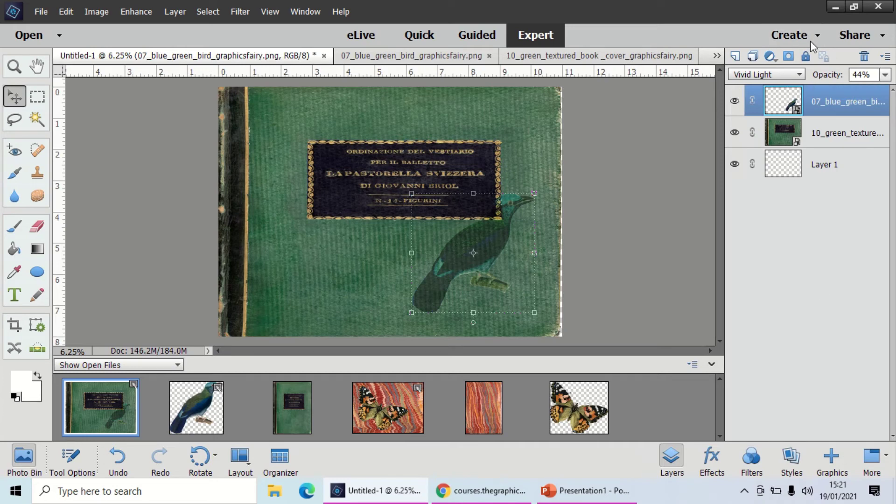
- Switch to the Untitled-2 composition with the butterfly on marbled paper and select the butterfly layer
{"action": "left_click", "coordinate": [400, 424]}
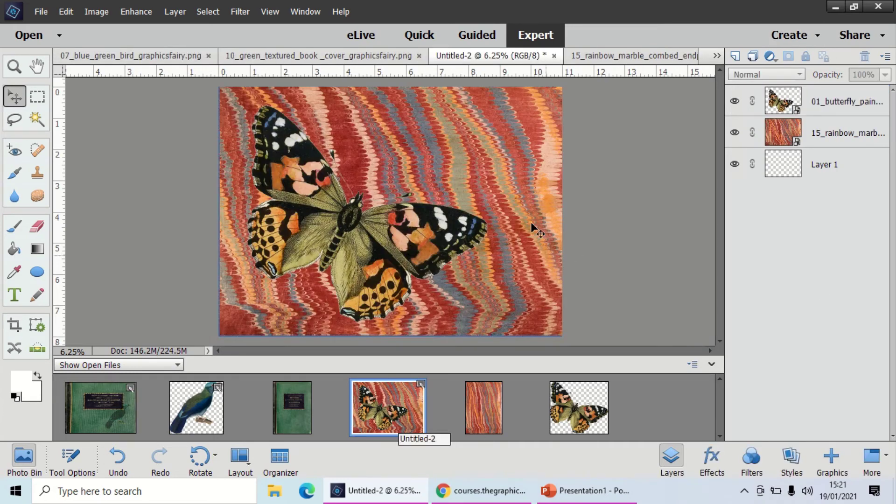
{"action": "left_click", "coordinate": [782, 99]}
- Try the Linear Burn blend mode on the butterfly layer with the opacity reduced to 75%
{"action": "left_click", "coordinate": [781, 75]}
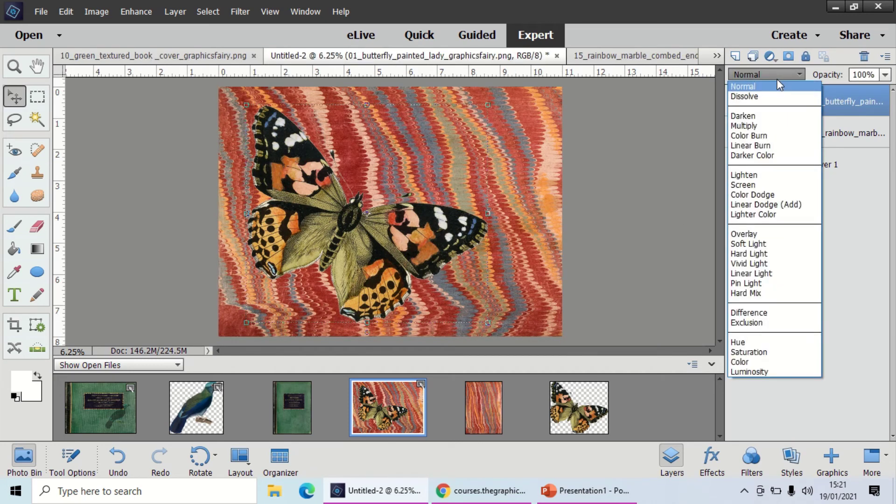
{"action": "left_click", "coordinate": [770, 145]}
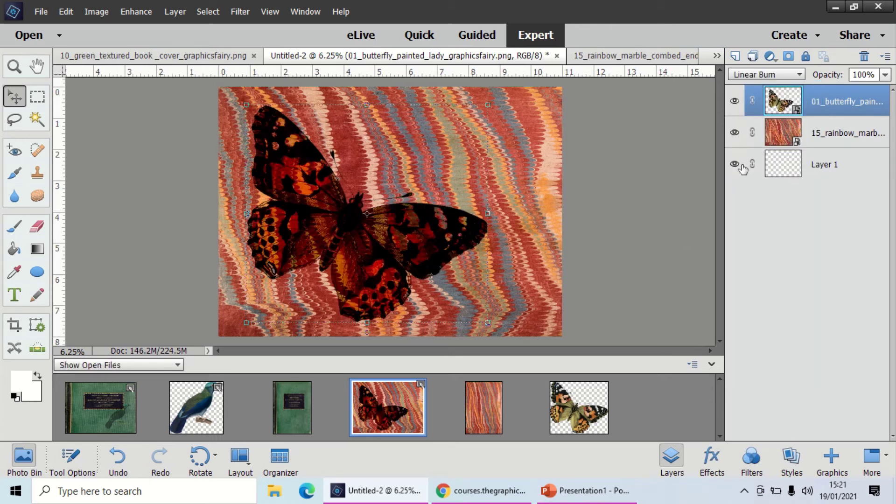
{"action": "left_click", "coordinate": [886, 76]}
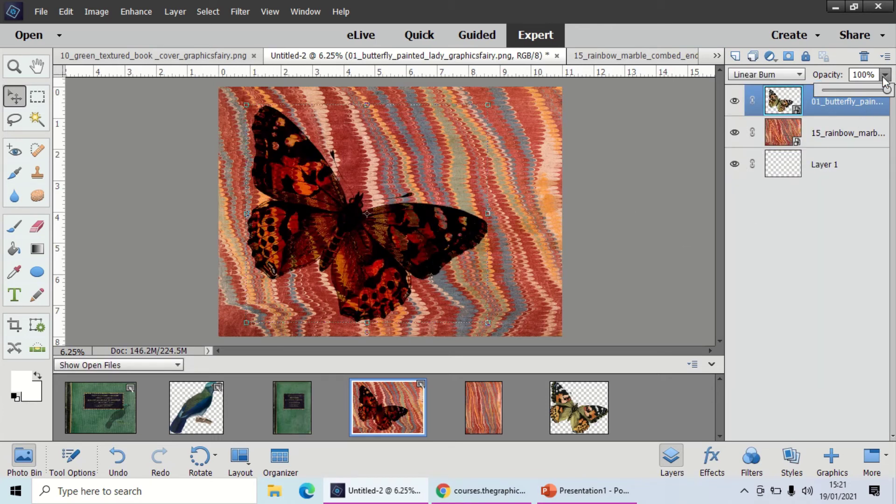
{"action": "left_click", "coordinate": [859, 90]}
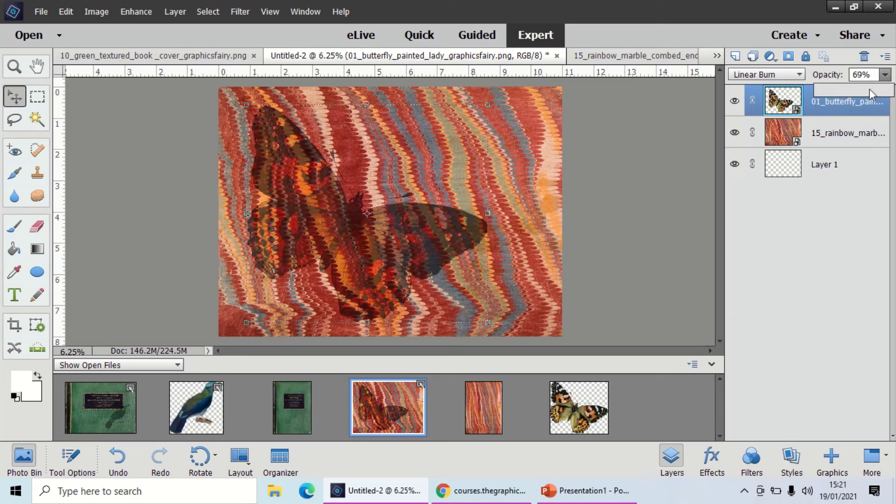
{"action": "left_click_drag", "start_coordinate": [871, 92], "coordinate": [873, 92]}
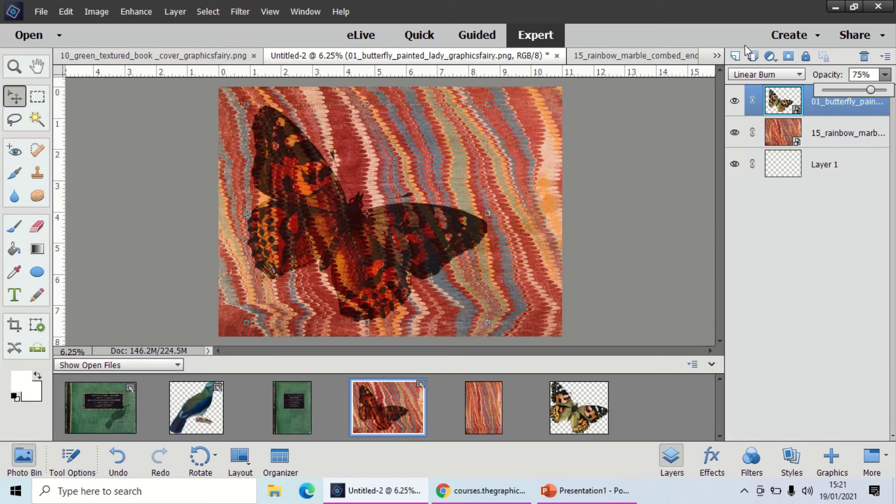
- Set the butterfly layer back to Normal blending, and undo its blending and opacity changes
{"action": "left_click", "coordinate": [741, 74]}
{"action": "left_click", "coordinate": [741, 83]}
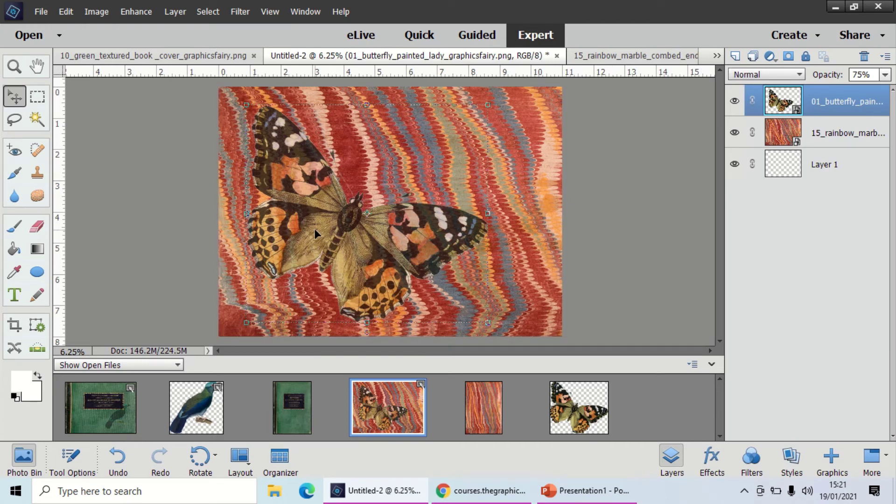
{"action": "key", "text": "ctrl+z"}
{"action": "key", "text": "ctrl+z"}
{"action": "key", "text": "ctrl+z"}
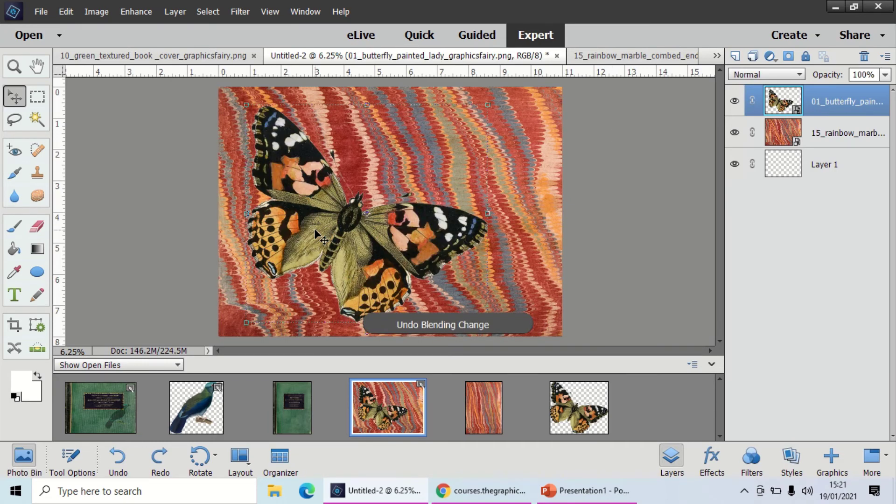
- Try the Darker Color blend mode on the butterfly layer and undo the blending change
{"action": "left_click", "coordinate": [771, 56]}
{"action": "left_click", "coordinate": [753, 78]}
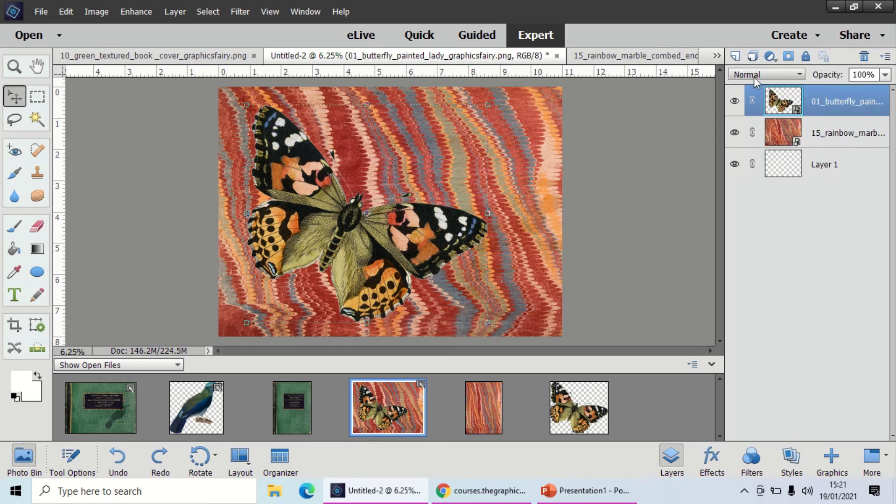
{"action": "left_click", "coordinate": [754, 77]}
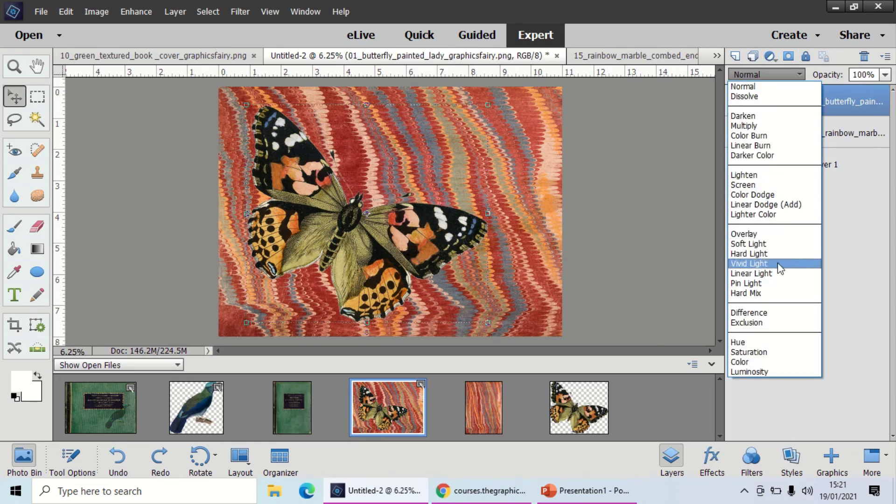
{"action": "left_click", "coordinate": [761, 156]}
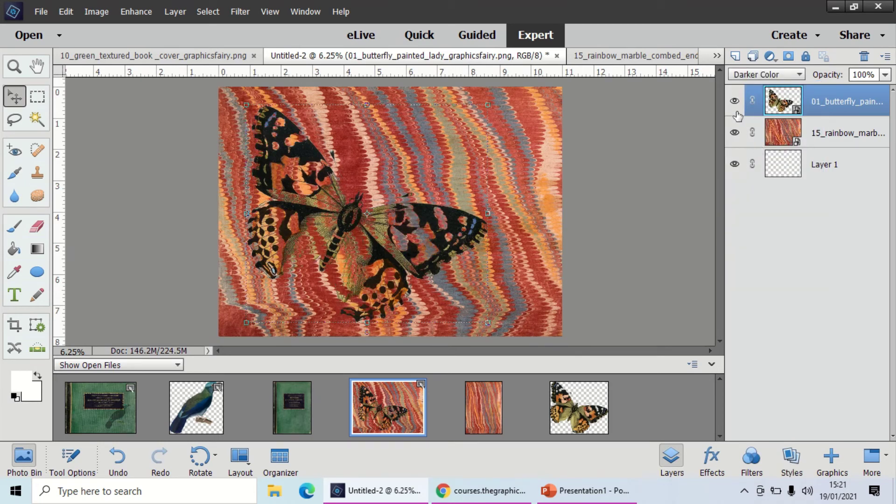
{"action": "key", "text": "ctrl+z"}
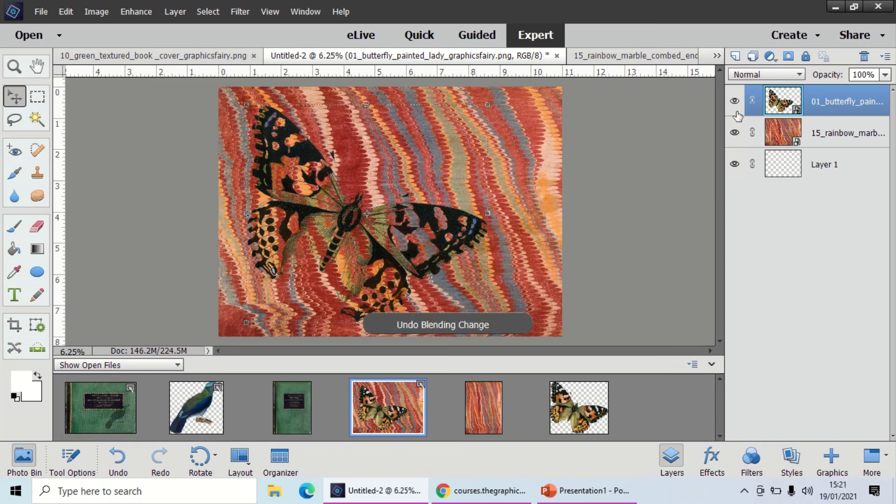
- Try the Color Dodge blend mode on the butterfly layer at 59% opacity and shift the butterfly slightly right over the marbled paper
{"action": "left_click", "coordinate": [789, 76]}
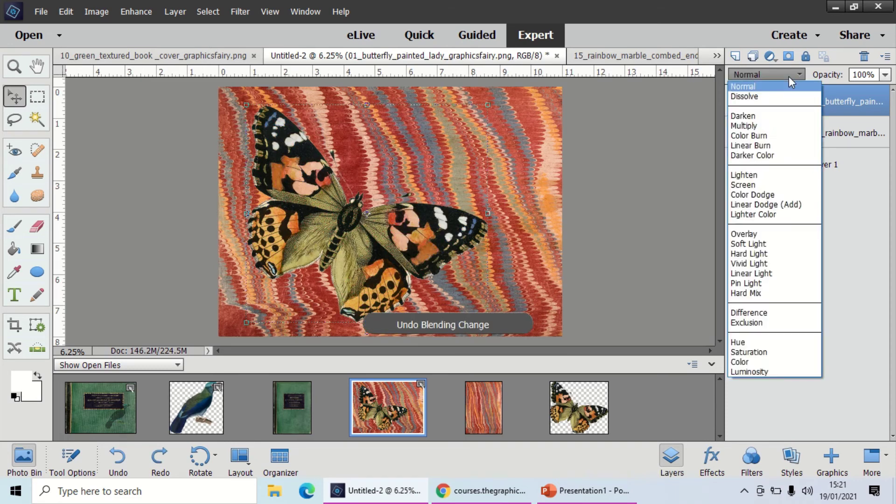
{"action": "left_click", "coordinate": [780, 196]}
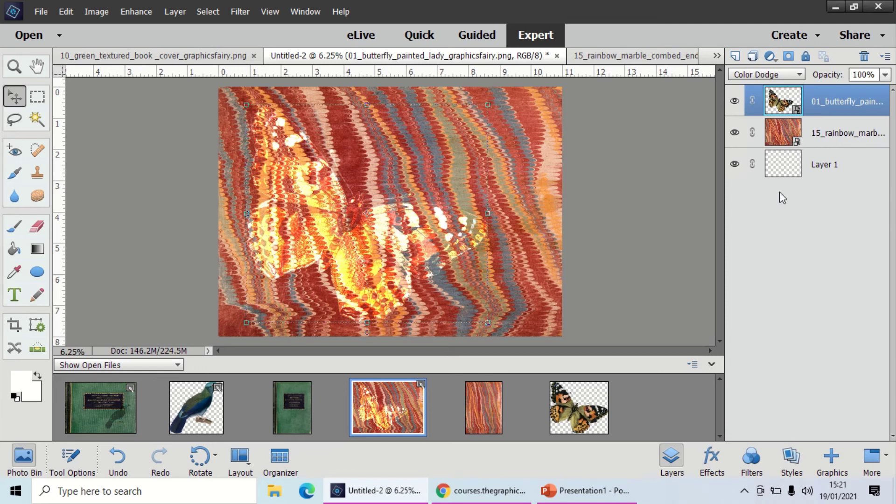
{"action": "left_click", "coordinate": [885, 75]}
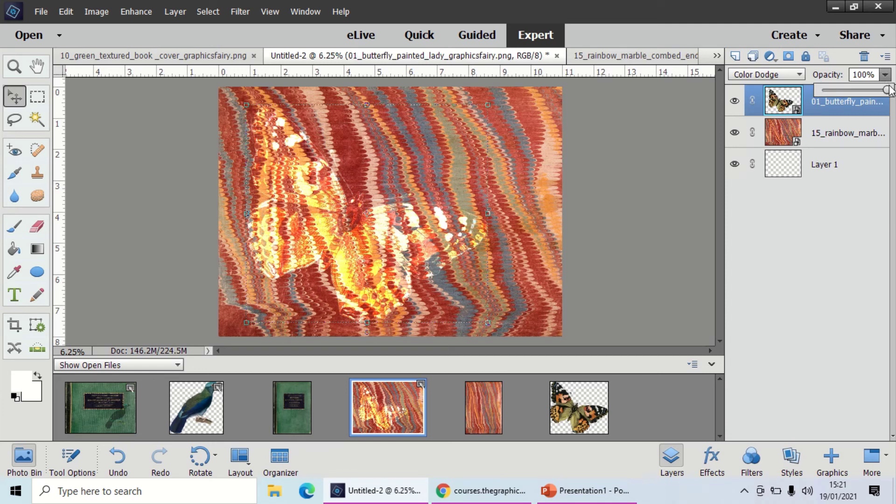
{"action": "mouse_move", "coordinate": [859, 91]}
{"action": "left_mouse_down"}
{"action": "mouse_move", "coordinate": [849, 91]}
{"action": "mouse_move", "coordinate": [869, 92]}
{"action": "mouse_move", "coordinate": [861, 90]}
{"action": "left_mouse_up"}
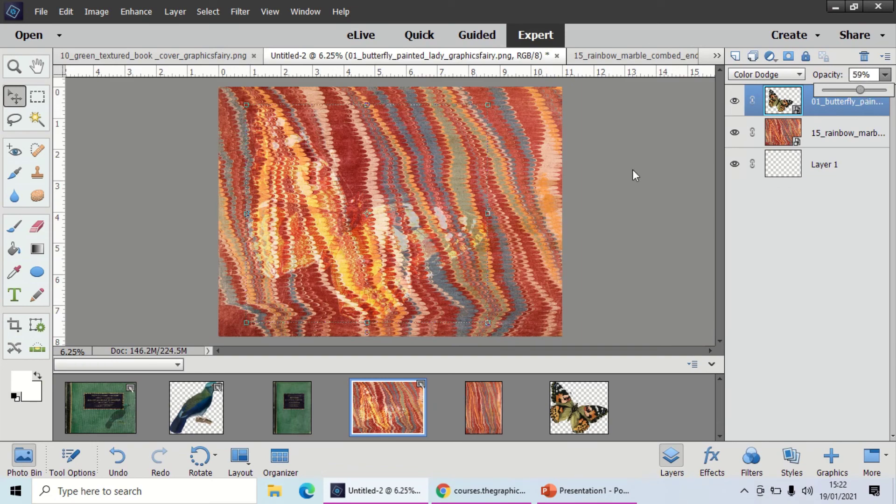
{"action": "left_click_drag", "start_coordinate": [452, 245], "coordinate": [481, 236]}
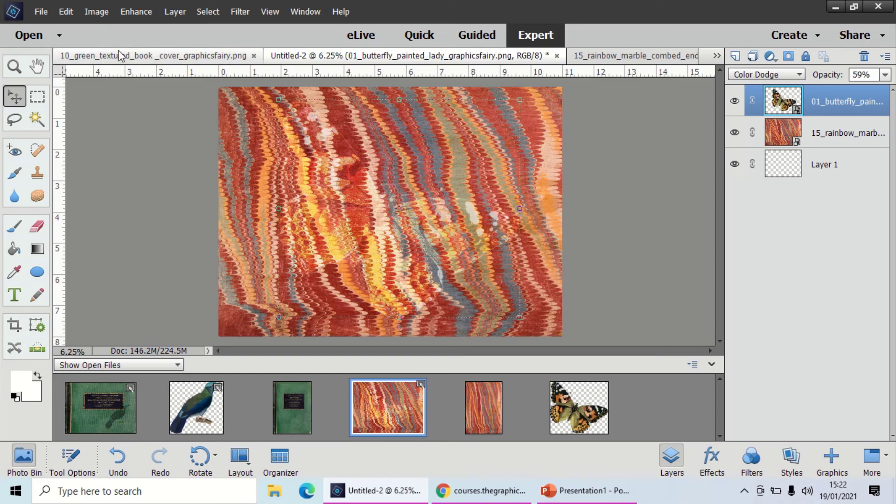
- Undo the butterfly's move, opacity change and Color Dodge blending change
{"action": "left_click", "coordinate": [66, 13]}
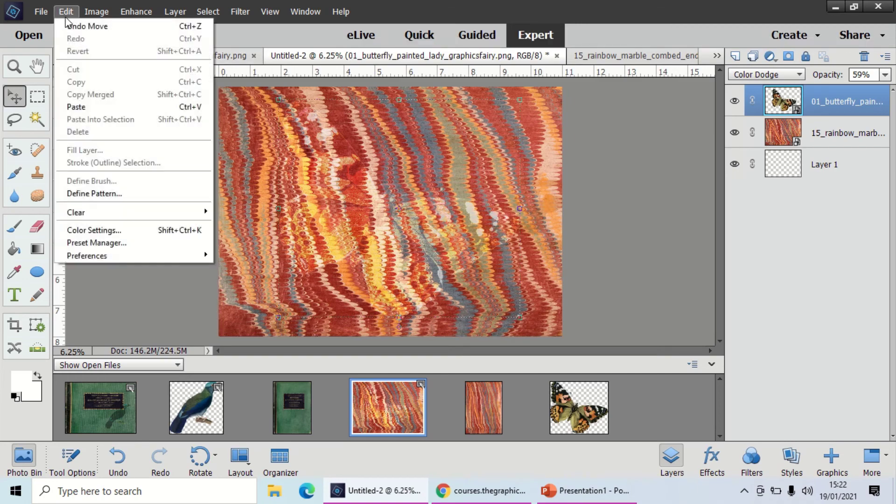
{"action": "left_click", "coordinate": [70, 26]}
{"action": "left_click", "coordinate": [68, 14]}
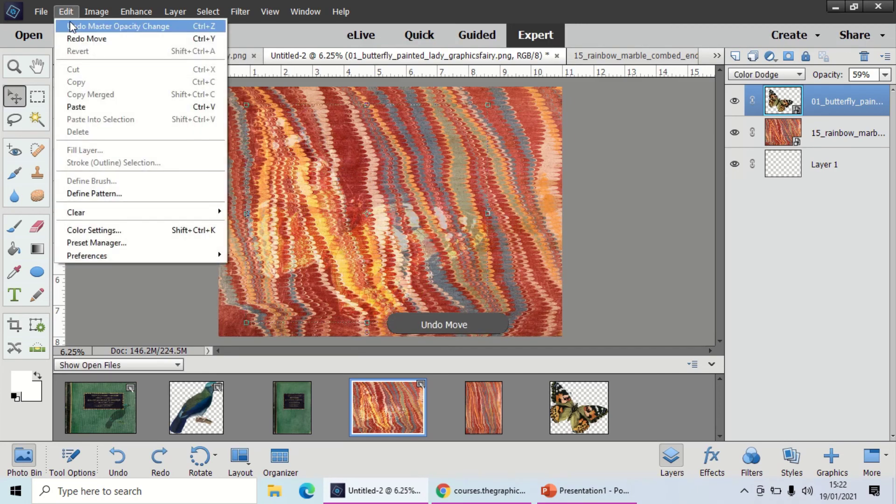
{"action": "left_click", "coordinate": [70, 26]}
{"action": "left_click", "coordinate": [65, 11]}
{"action": "left_click", "coordinate": [73, 26]}
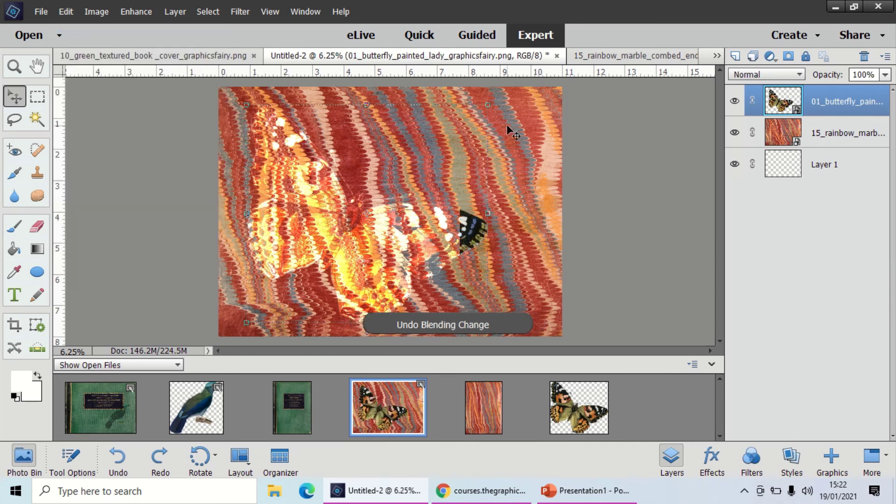
- Try the Soft Light blend mode on the butterfly layer and undo the blending change
{"action": "left_click", "coordinate": [775, 75]}
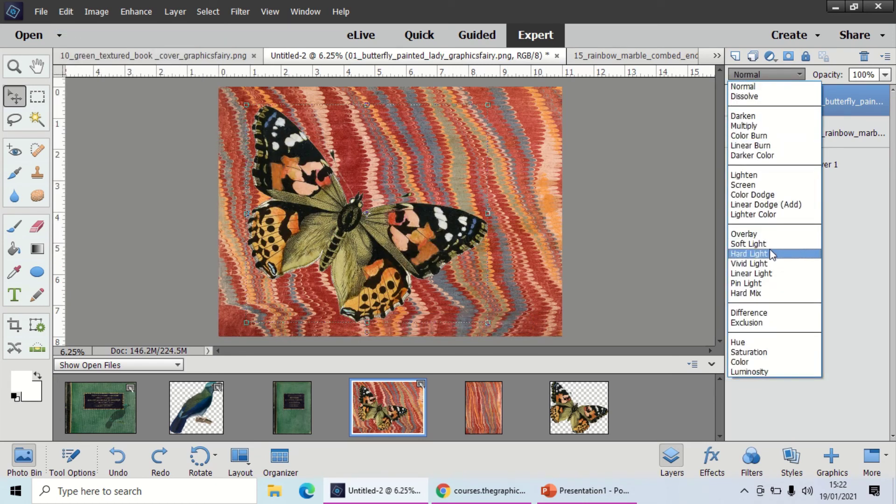
{"action": "left_click", "coordinate": [771, 245]}
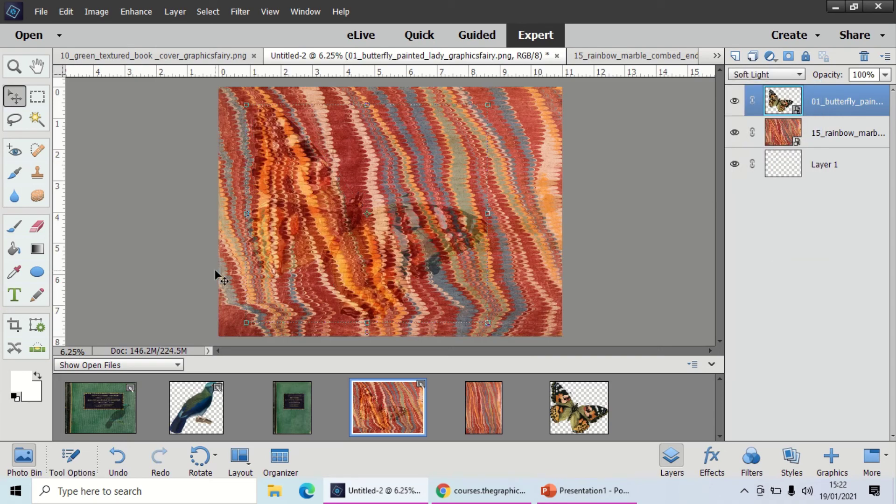
{"action": "key", "text": "ctrl+z"}
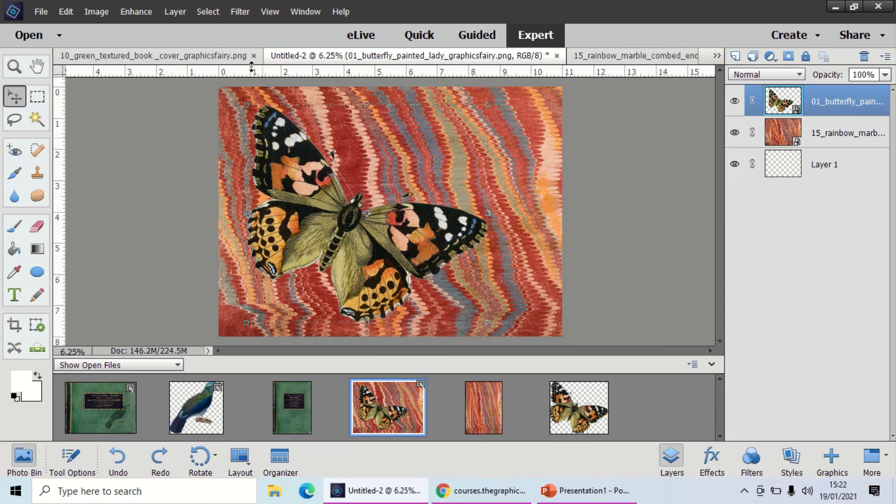
- Set the butterfly layer's blend mode to Color Burn and reduce its opacity to 75%
{"action": "left_click", "coordinate": [765, 74]}
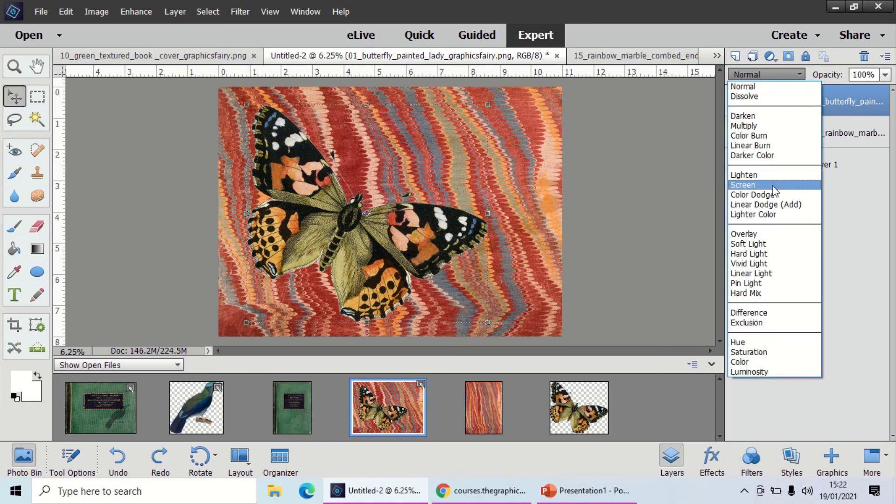
{"action": "left_click", "coordinate": [763, 136]}
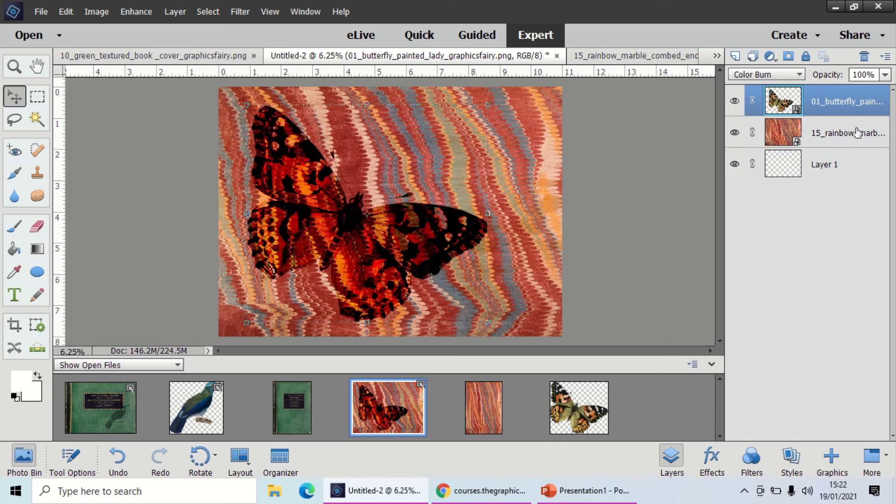
{"action": "left_click", "coordinate": [886, 75]}
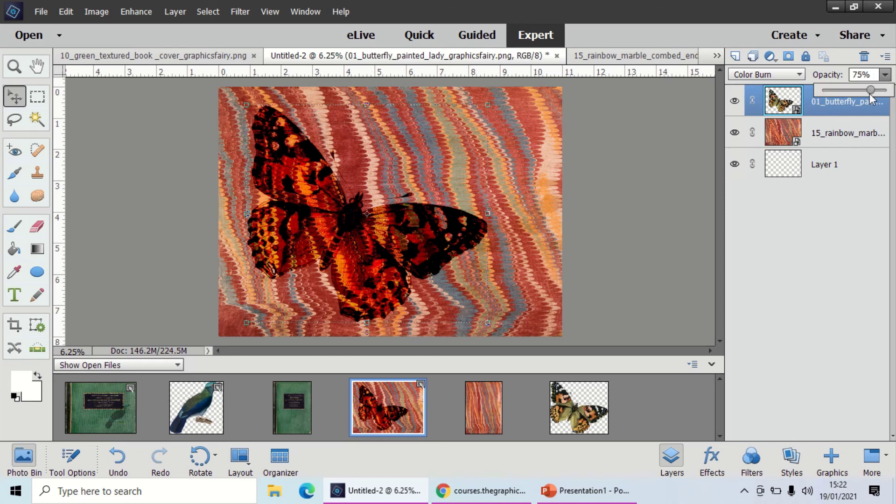
{"action": "left_click_drag", "start_coordinate": [870, 94], "coordinate": [859, 94]}
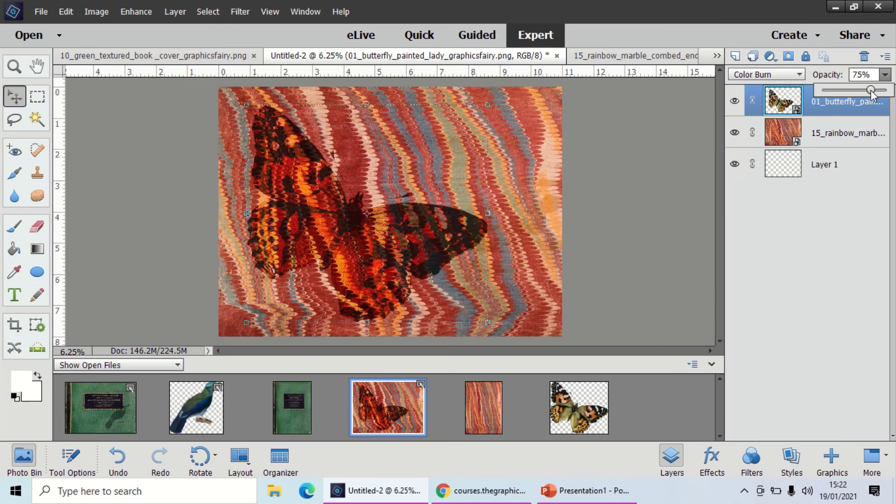
- Compare the blend mode and opacity settings of the butterfly and marbled paper layers, and review the blend modes available for the butterfly layer
{"action": "left_click", "coordinate": [686, 236]}
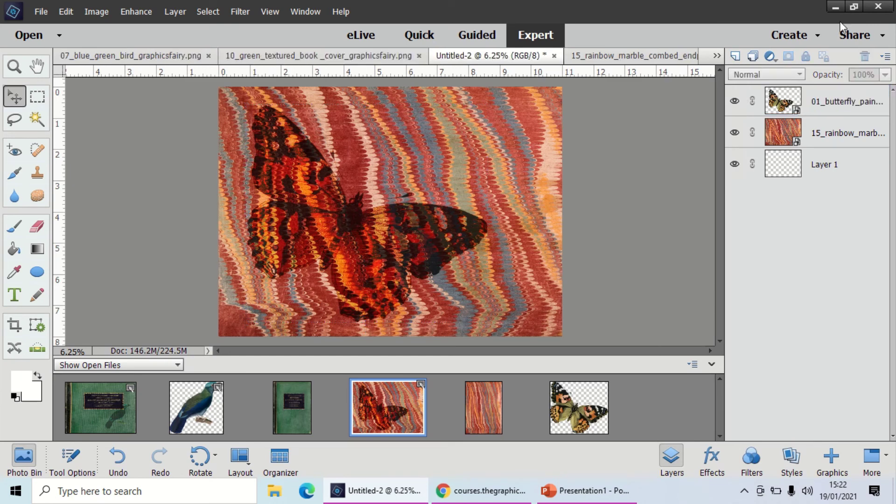
{"action": "left_click", "coordinate": [820, 107]}
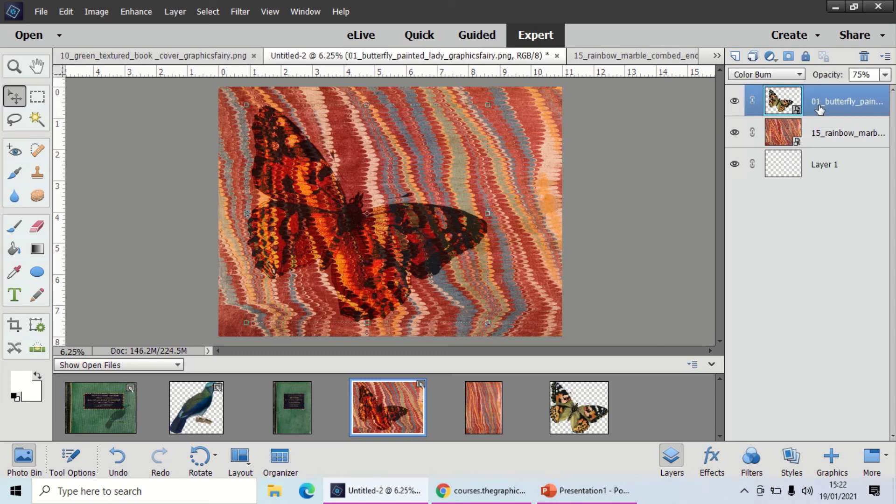
{"action": "left_click", "coordinate": [824, 132]}
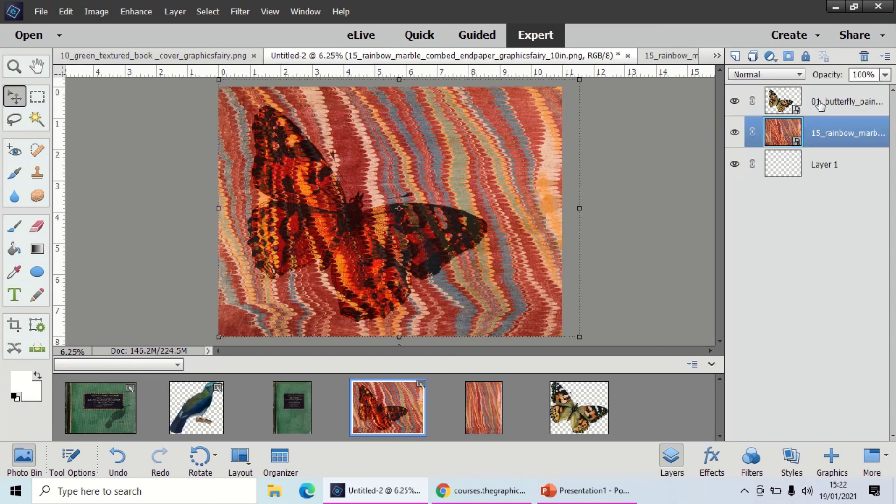
{"action": "left_click", "coordinate": [821, 106]}
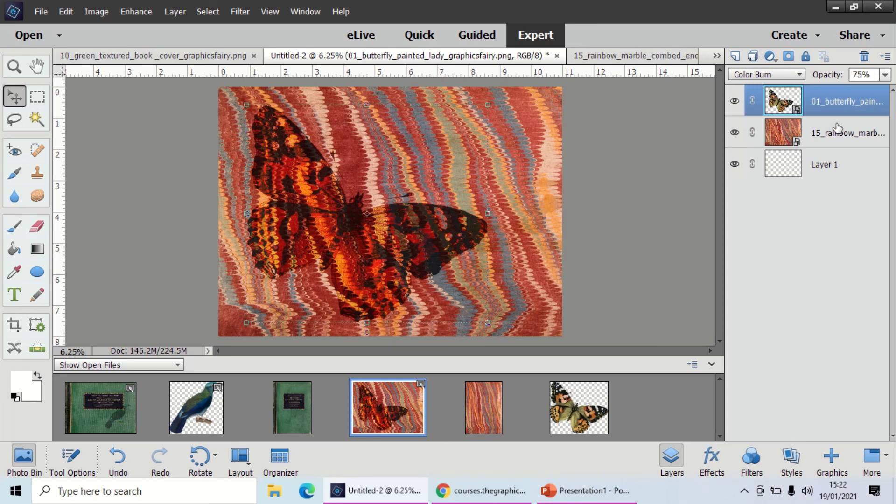
{"action": "left_click", "coordinate": [784, 77]}
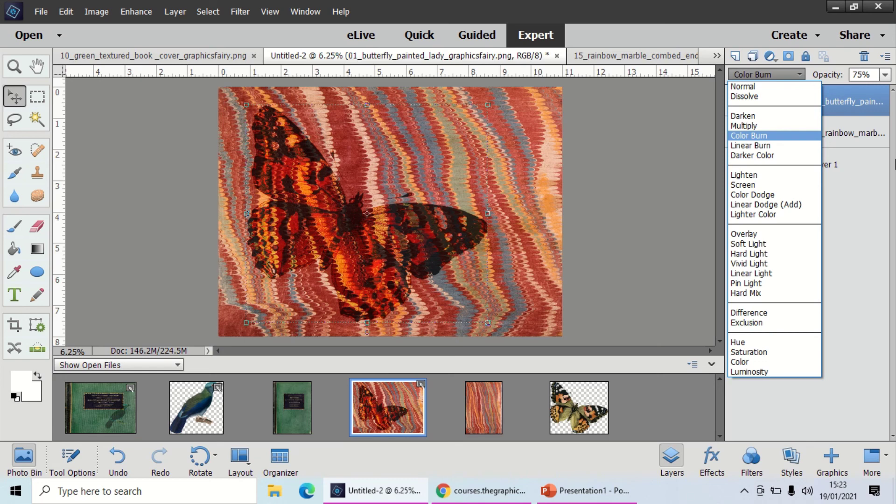
{"action": "left_click", "coordinate": [671, 184]}
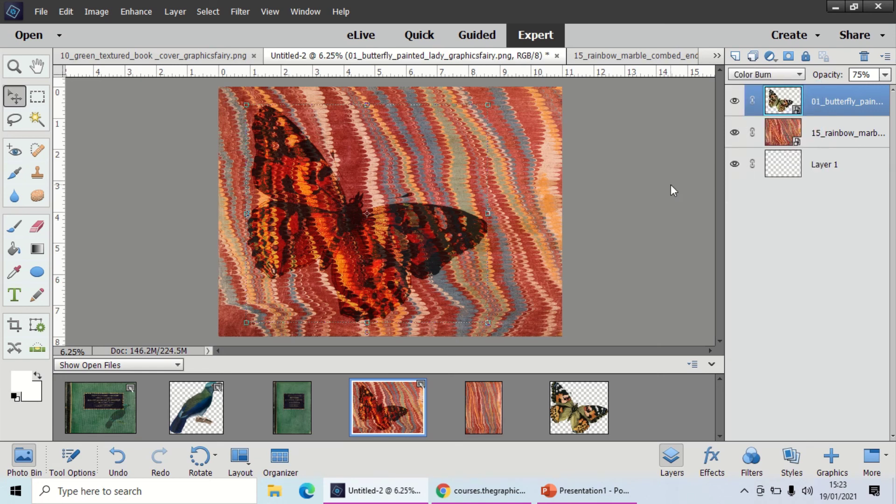